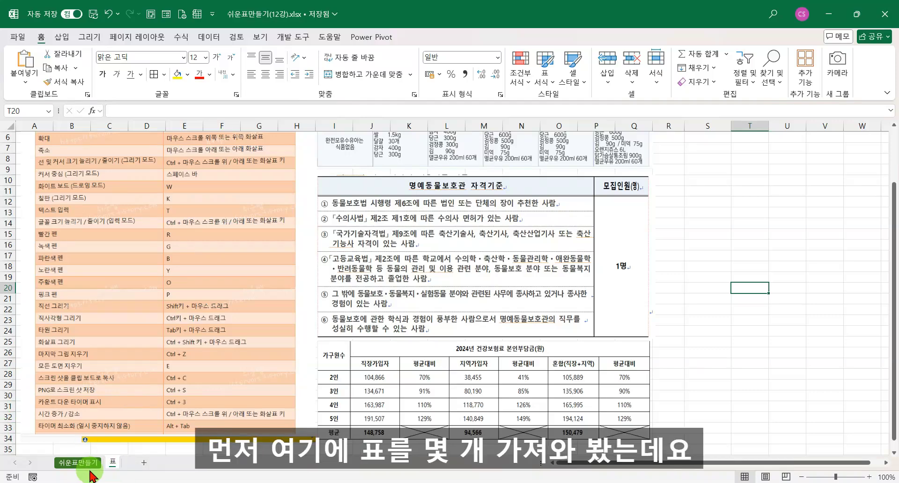
- Examine the Zoomit shortcut table and the other sample table pictures on the 표 sheet
{"action": "scroll", "coordinate": [114, 375], "scroll_direction": "up", "scroll_amount": 2}
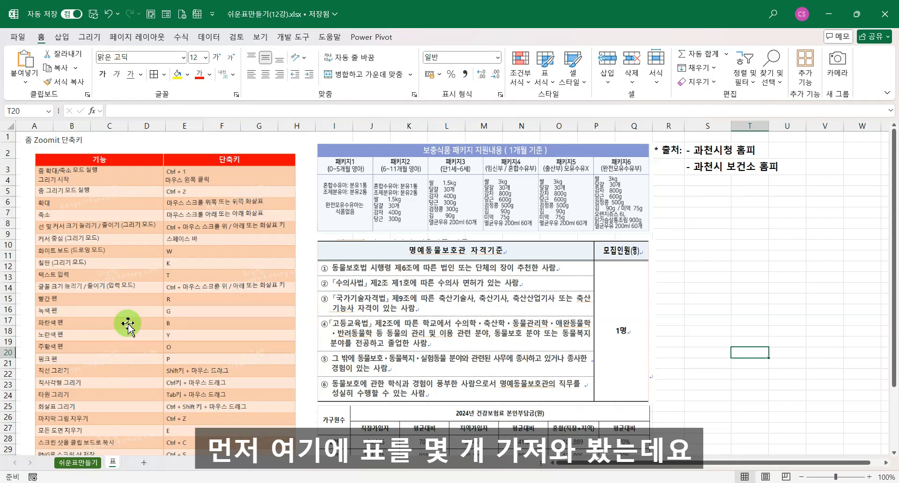
{"action": "scroll", "coordinate": [124, 226], "scroll_direction": "down", "scroll_amount": 2}
{"action": "scroll", "coordinate": [125, 229], "scroll_direction": "up", "scroll_amount": 2}
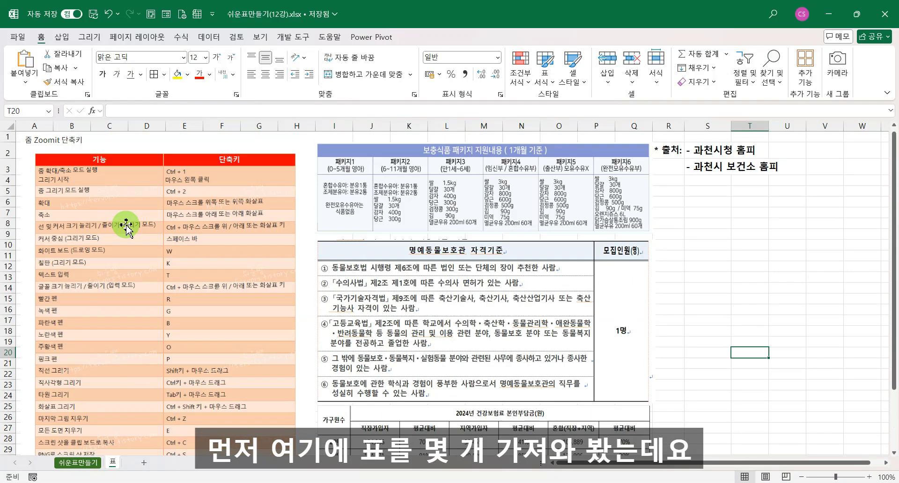
{"action": "scroll", "coordinate": [125, 226], "scroll_direction": "down", "scroll_amount": 5}
{"action": "scroll", "coordinate": [124, 227], "scroll_direction": "up", "scroll_amount": 5}
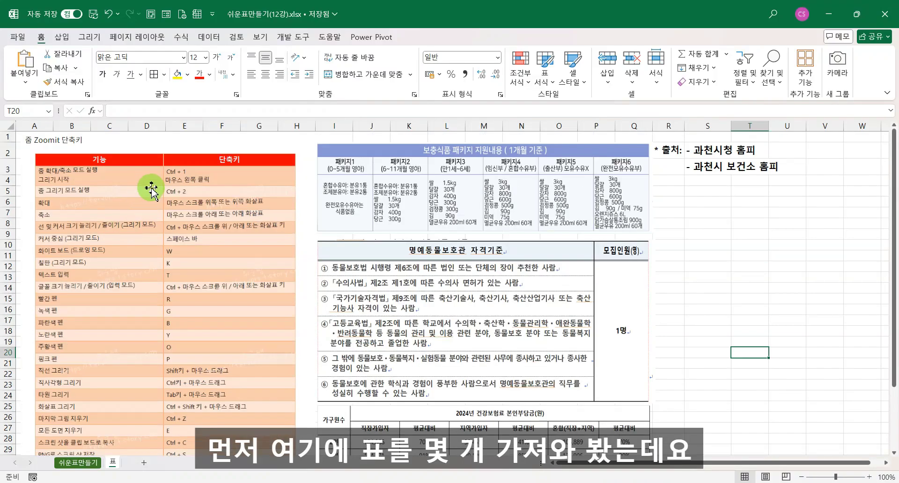
{"action": "left_click", "coordinate": [128, 177]}
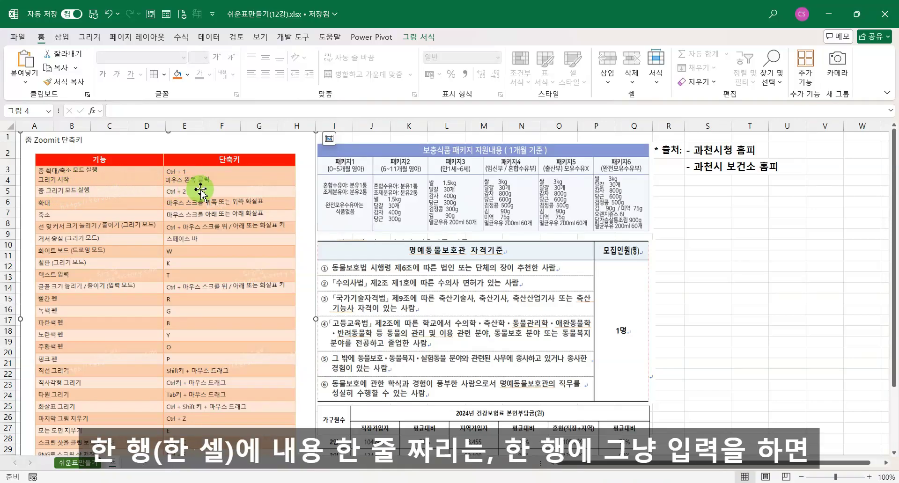
{"action": "scroll", "coordinate": [190, 201], "scroll_direction": "down", "scroll_amount": 4}
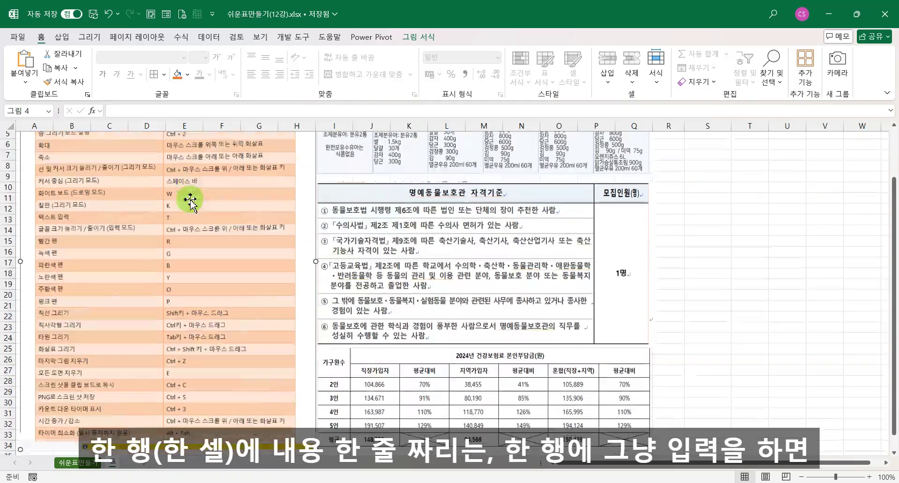
{"action": "scroll", "coordinate": [190, 201], "scroll_direction": "up", "scroll_amount": 3}
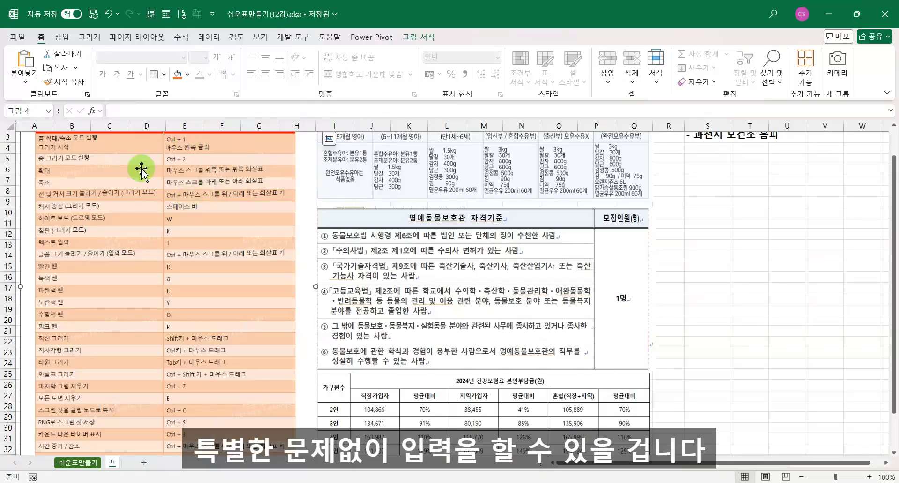
{"action": "scroll", "coordinate": [164, 224], "scroll_direction": "up", "scroll_amount": 1}
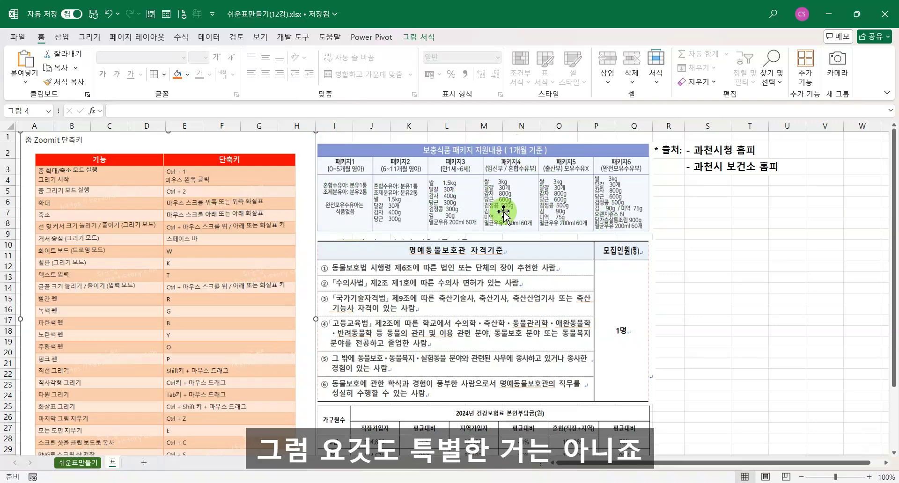
- Review the layout of the 명예동물보호관 자격기준 table and its wrapped and merged cells alongside the neighbouring tables
{"action": "scroll", "coordinate": [500, 211], "scroll_direction": "down", "scroll_amount": 2}
{"action": "scroll", "coordinate": [478, 234], "scroll_direction": "down", "scroll_amount": 1}
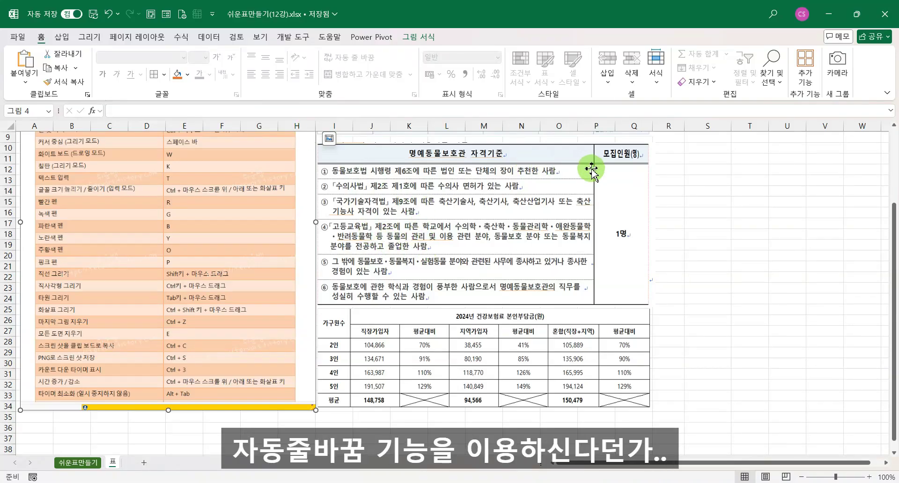
{"action": "left_click", "coordinate": [798, 190]}
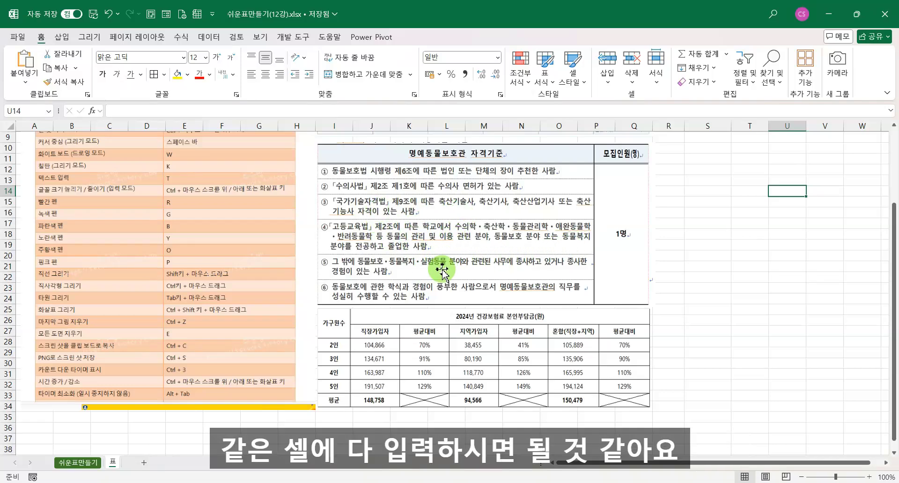
{"action": "scroll", "coordinate": [532, 160], "scroll_direction": "down", "scroll_amount": 1}
{"action": "scroll", "coordinate": [591, 140], "scroll_direction": "up", "scroll_amount": 2}
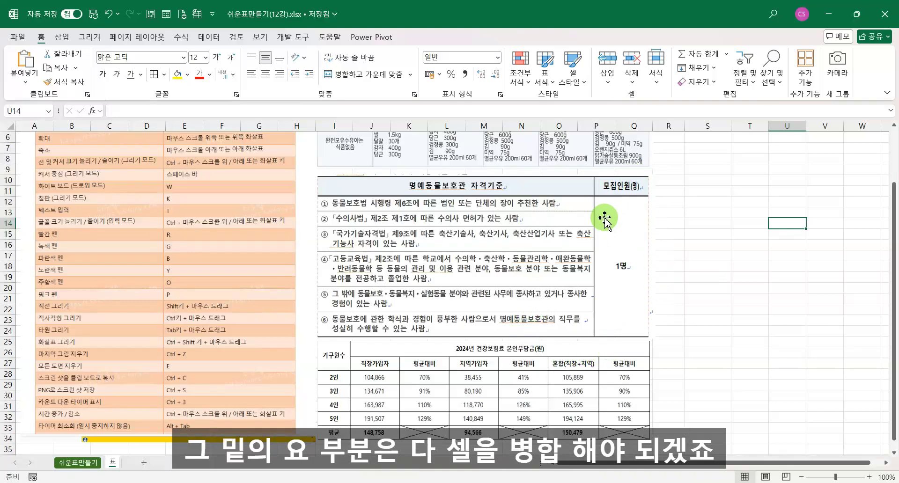
{"action": "scroll", "coordinate": [679, 312], "scroll_direction": "down", "scroll_amount": 1}
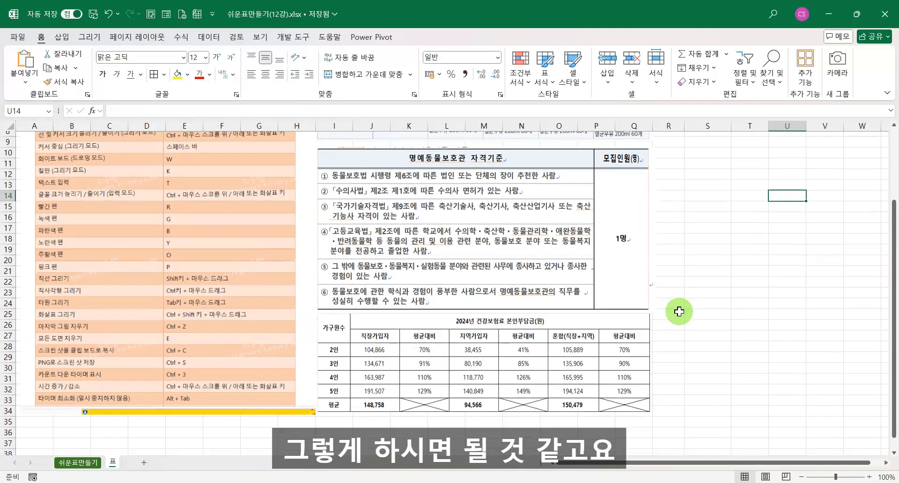
{"action": "scroll", "coordinate": [678, 311], "scroll_direction": "up", "scroll_amount": 3}
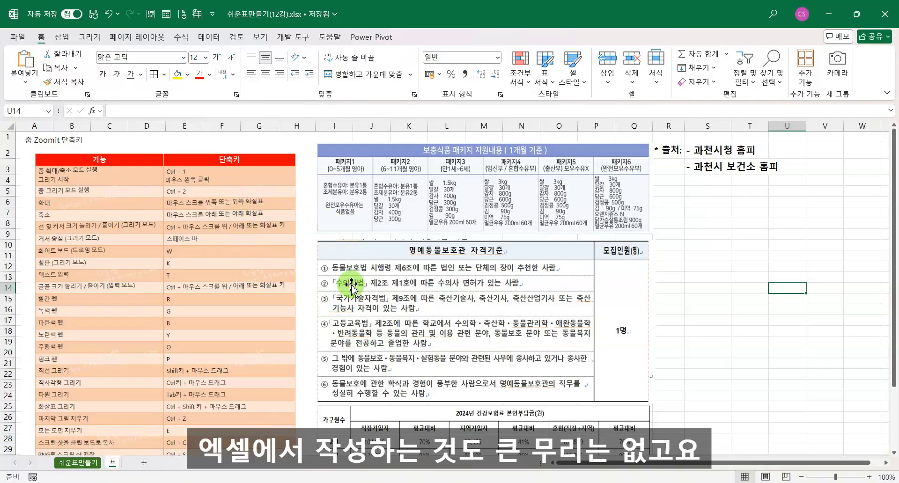
{"action": "scroll", "coordinate": [351, 285], "scroll_direction": "down", "scroll_amount": 2}
{"action": "scroll", "coordinate": [351, 285], "scroll_direction": "up", "scroll_amount": 2}
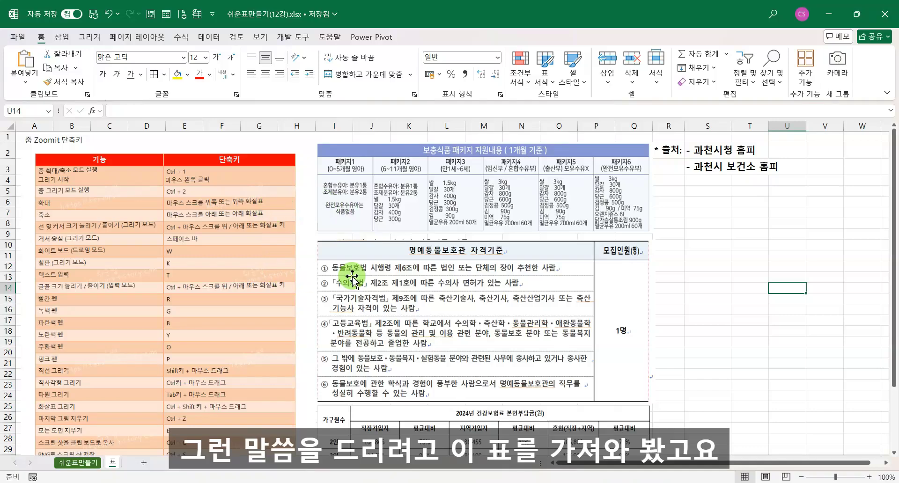
- Copy the picture of the 2024년 건강보험료 본인부담금(원) table on the 표 sheet
{"action": "scroll", "coordinate": [356, 288], "scroll_direction": "down", "scroll_amount": 2}
{"action": "scroll", "coordinate": [356, 288], "scroll_direction": "down", "scroll_amount": 2}
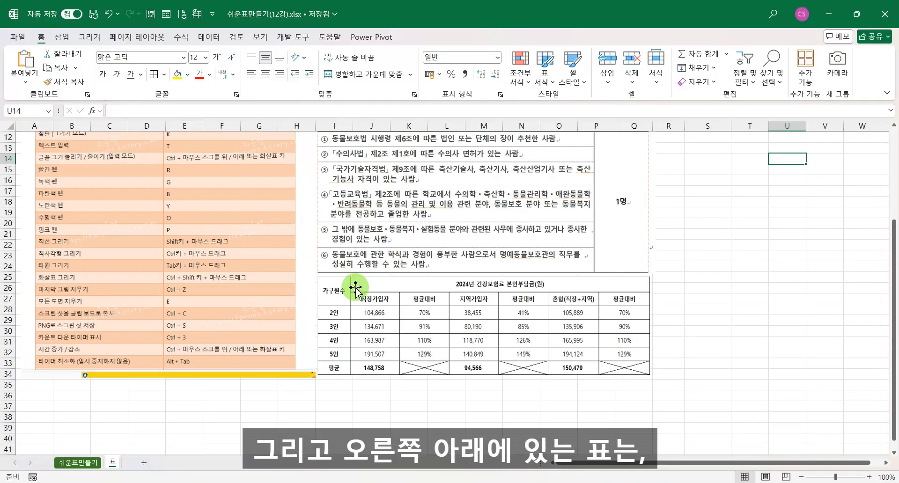
{"action": "left_click", "coordinate": [453, 345]}
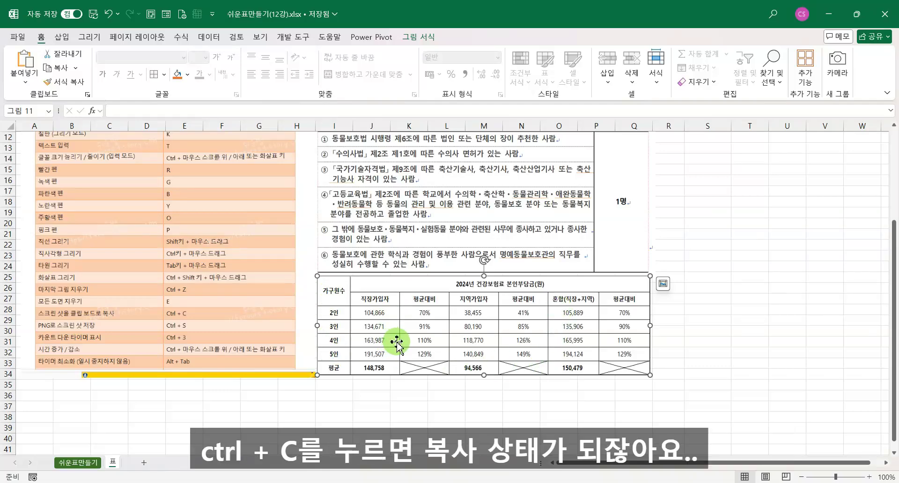
{"action": "left_click", "coordinate": [65, 70]}
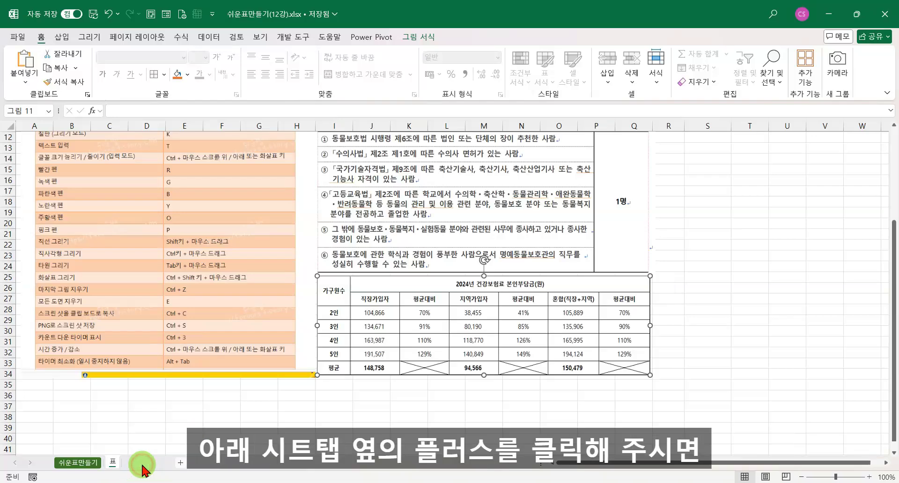
- Add a new worksheet after the 표 sheet and rename it 표만들기
{"action": "left_click", "coordinate": [142, 468]}
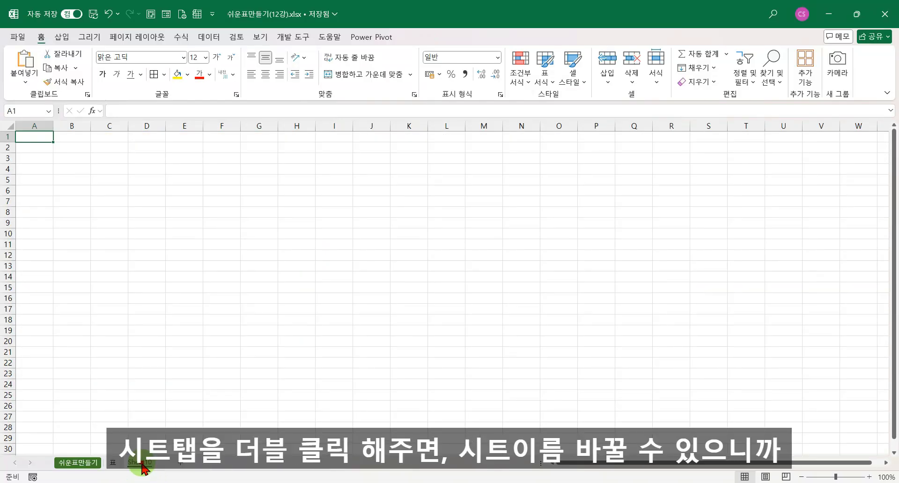
{"action": "double_click", "coordinate": [142, 468]}
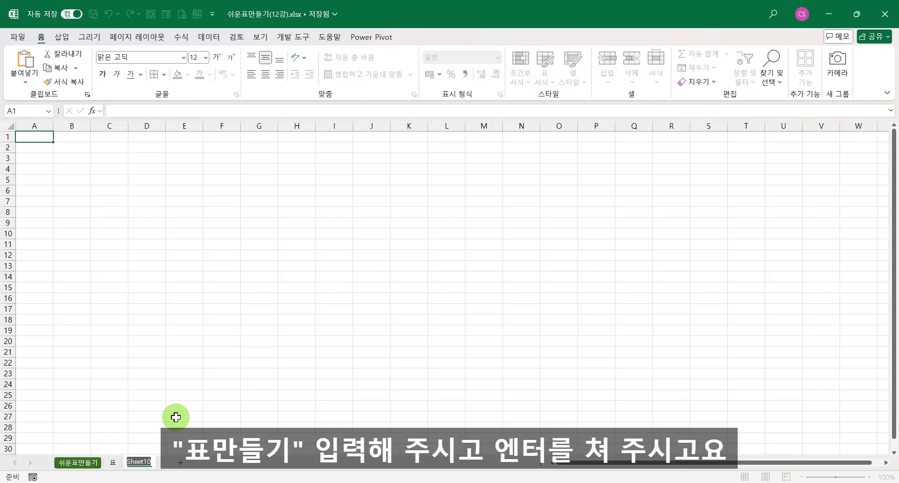
{"action": "type", "text": "표만들기"}
{"action": "key", "text": "Return"}
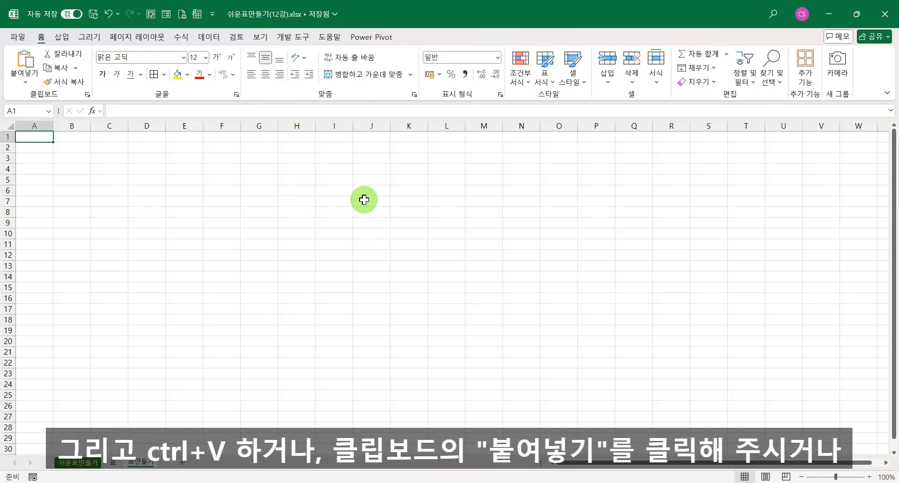
- Paste the copied table picture into the 표만들기 sheet and move it to columns M through U, starting at row 2
{"action": "left_click", "coordinate": [24, 60]}
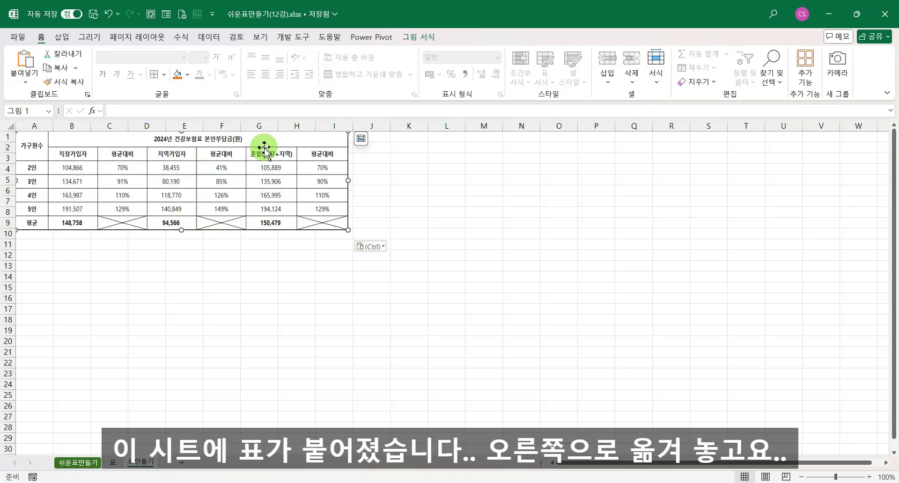
{"action": "left_click_drag", "start_coordinate": [276, 139], "coordinate": [729, 155]}
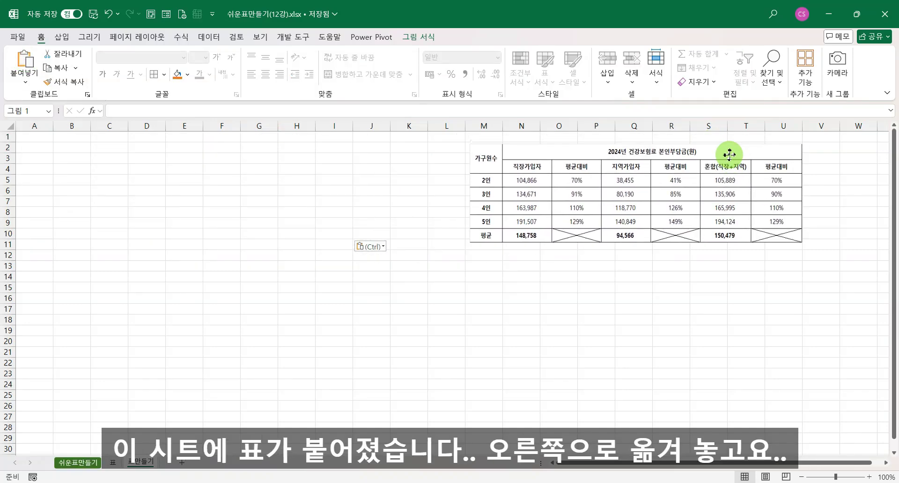
- Enter the headings 가구원수 in B2 and 2024년 건강보험료 본인부담금(원) in C2
{"action": "left_click", "coordinate": [78, 148]}
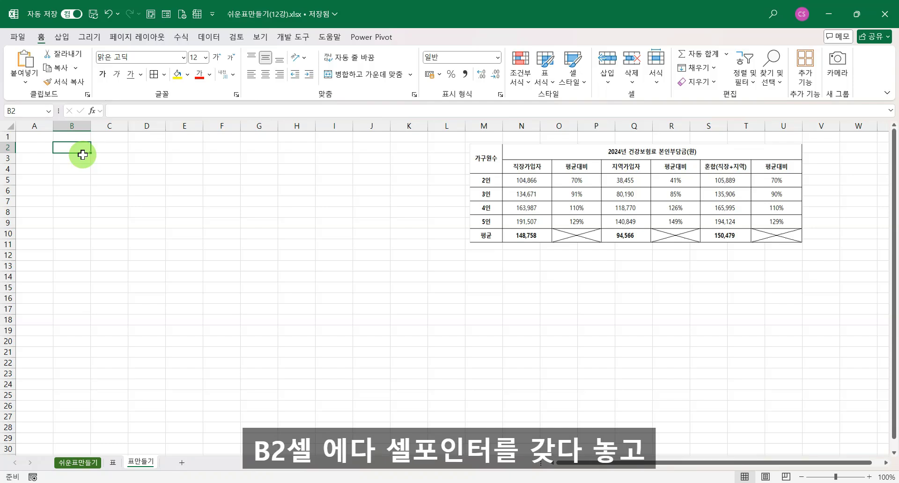
{"action": "type", "text": "가구원수"}
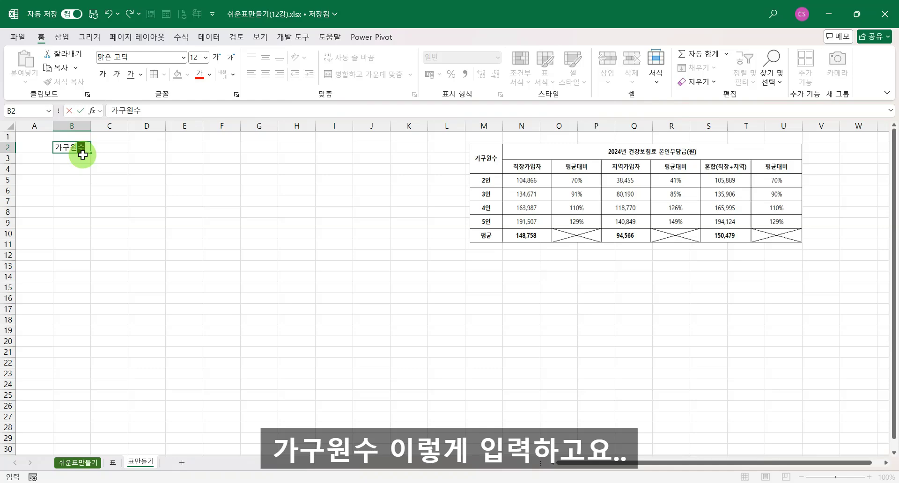
{"action": "key", "text": "Tab"}
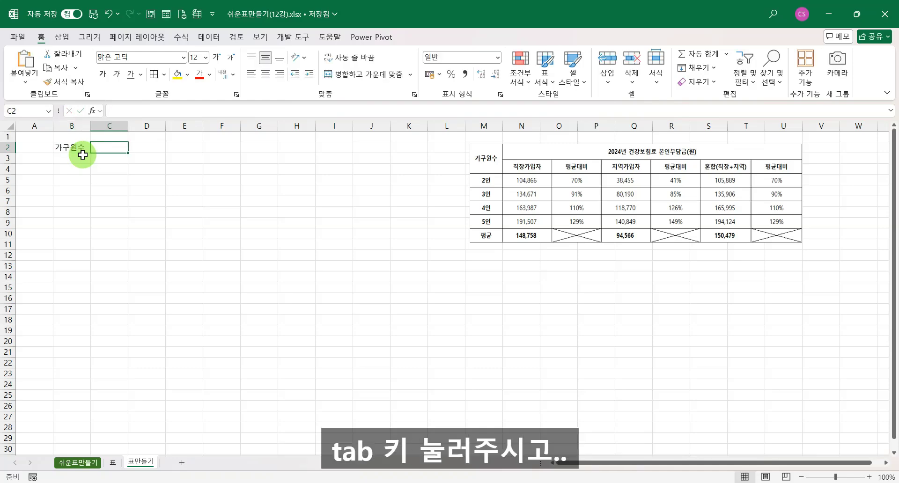
{"action": "type", "text": "2024"}
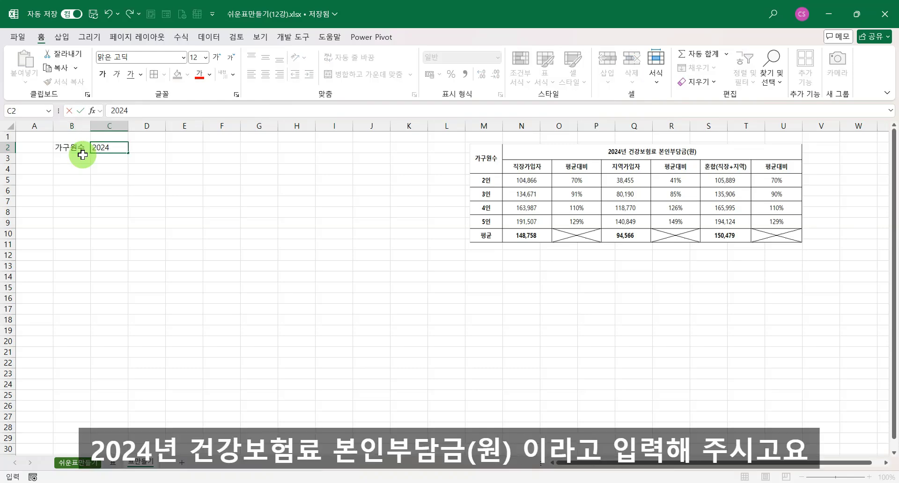
{"action": "type", "text": "년 건강보험료 보"}
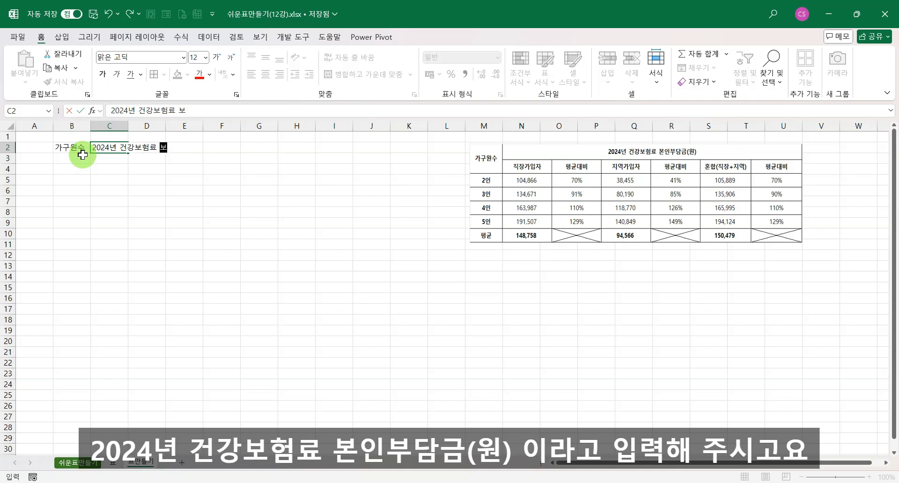
{"action": "type", "text": "본이"}
{"action": "type", "text": "부담금"}
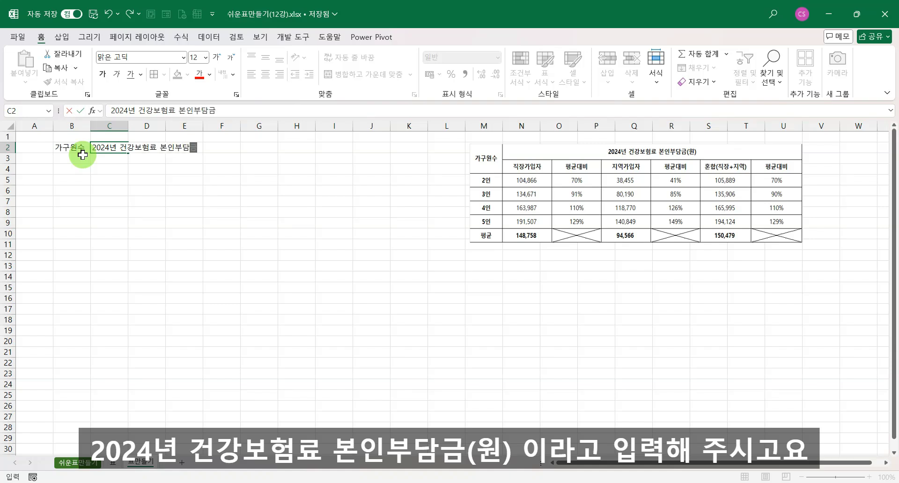
{"action": "type", "text": "(원)"}
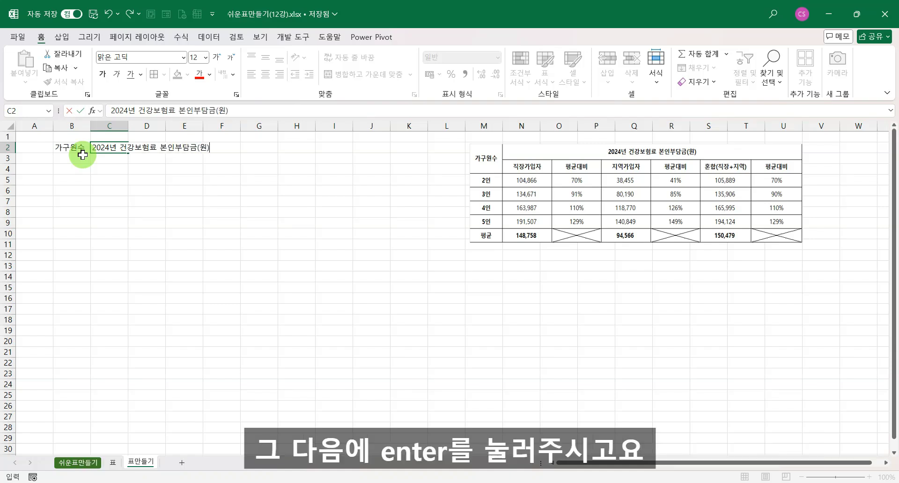
{"action": "key", "text": "Return"}
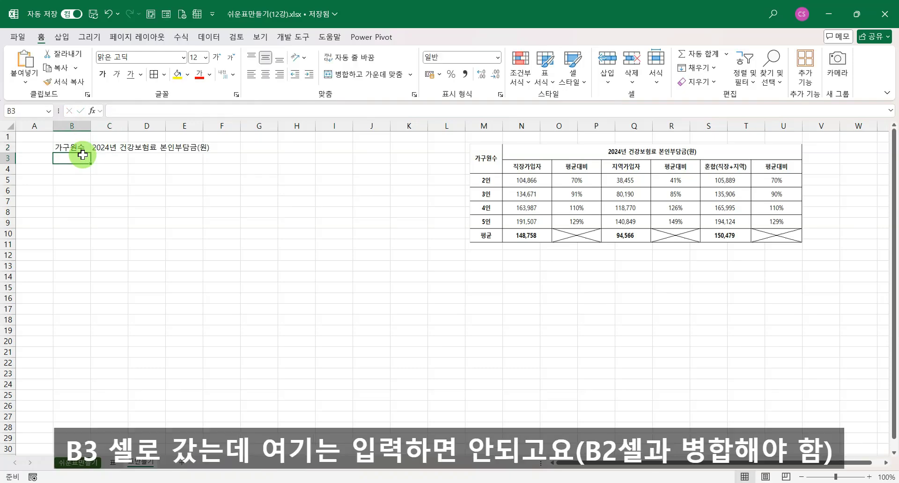
- Enter the subheadings 직장가입자 in C3 and 평균대비 in D3
{"action": "key", "text": "Right"}
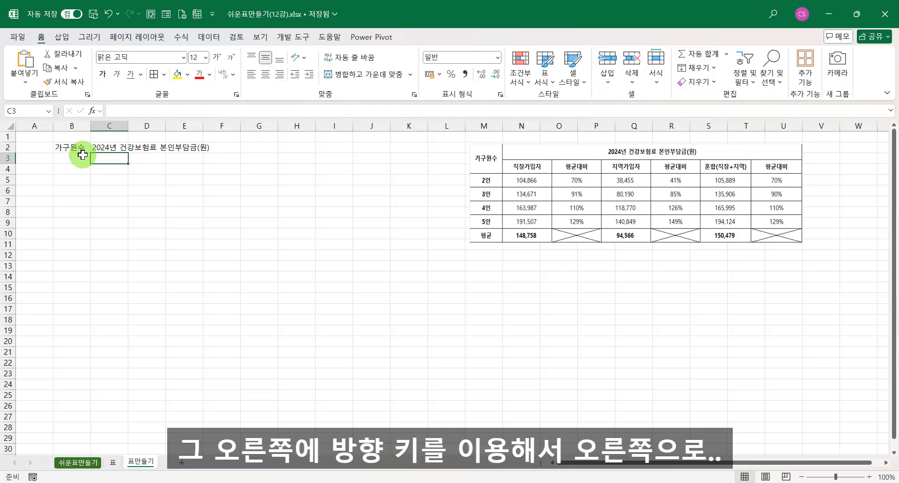
{"action": "type", "text": "지"}
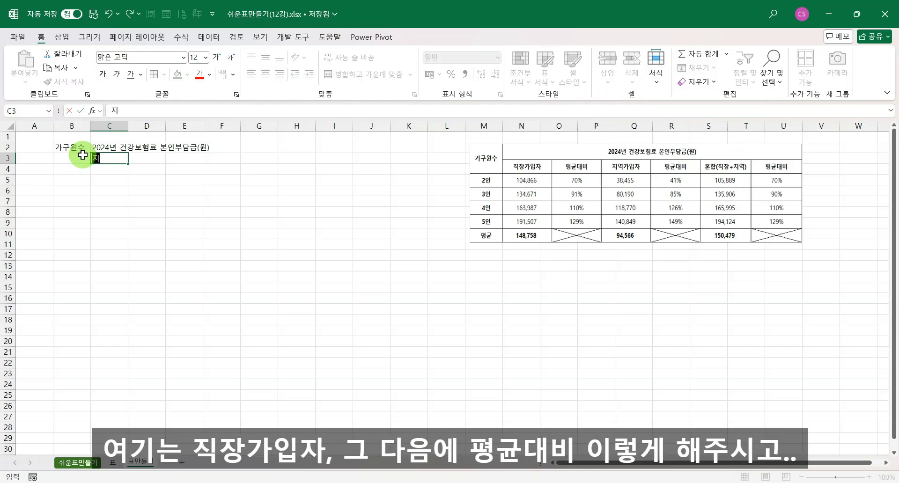
{"action": "type", "text": "장가입자"}
{"action": "key", "text": "Tab"}
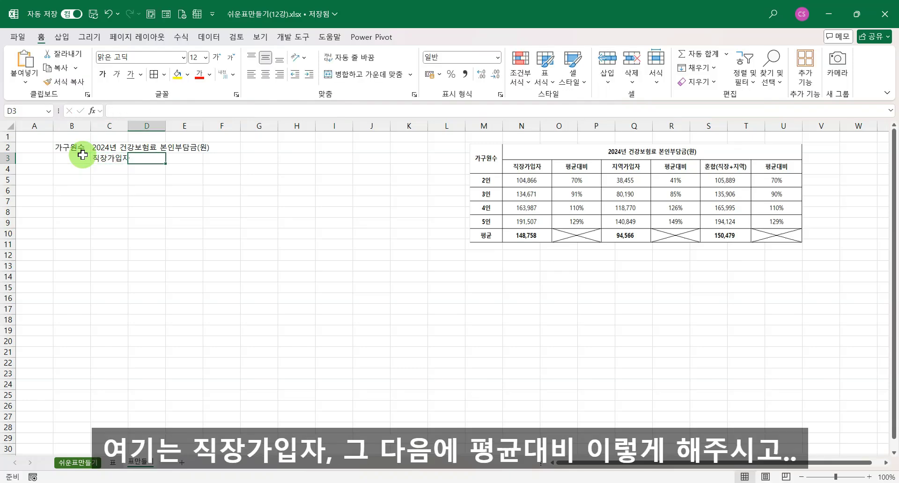
{"action": "type", "text": "펴ㅇㄱ"}
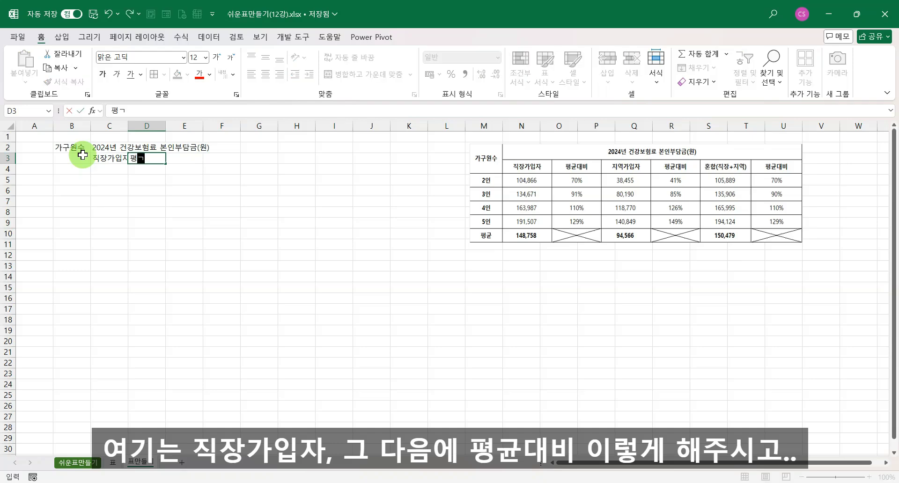
{"action": "type", "text": "ㅠㄴㄷㅐㅂㅣ"}
{"action": "key", "text": "Tab"}
- Enter the subheadings 지역가입자 in E3 and 평균대비 in F3
{"action": "type", "text": "ㅈㅣㅇㅕㄱㄱㅏㅇㅣㅂ"}
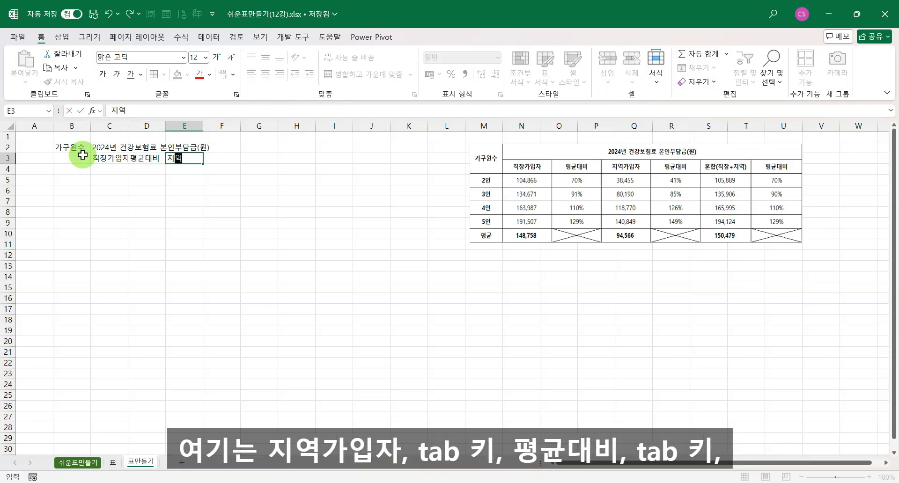
{"action": "type", "text": "ㅈㅏ"}
{"action": "key", "text": "Tab"}
{"action": "type", "text": "ㅍ"}
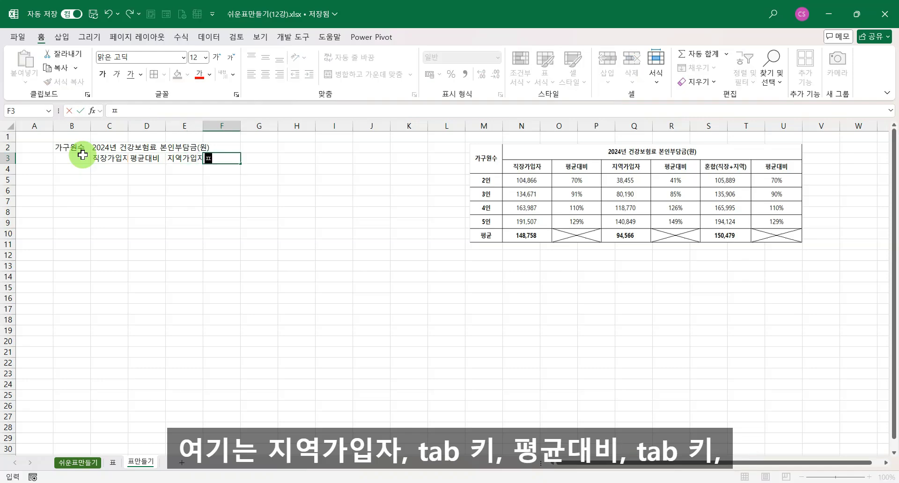
{"action": "type", "text": "ㅕㅇㄱㅠㄴㄷㅐㅂㅣ"}
{"action": "key", "text": "Tab"}
- Enter the subheading 혼합(직장+지역) in G3
{"action": "type", "text": "ㅎㅗㄴㅎㅏㅂ"}
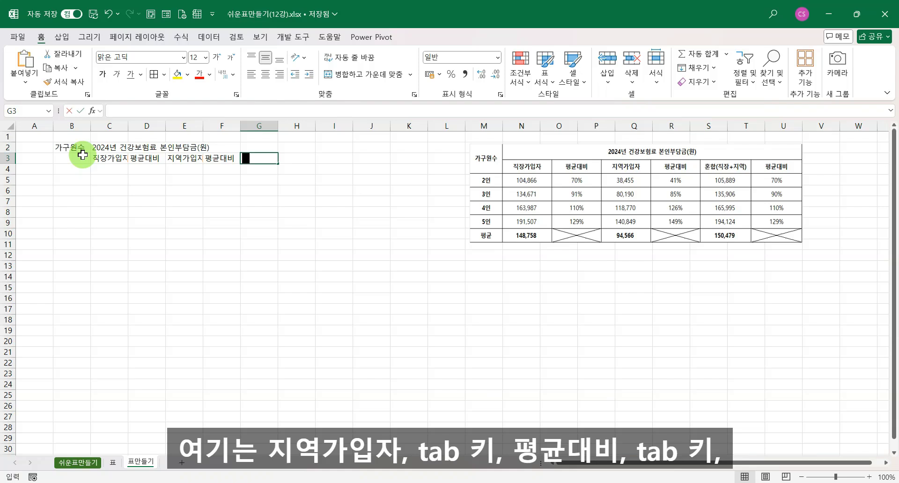
{"action": "type", "text": "(ㅈ"}
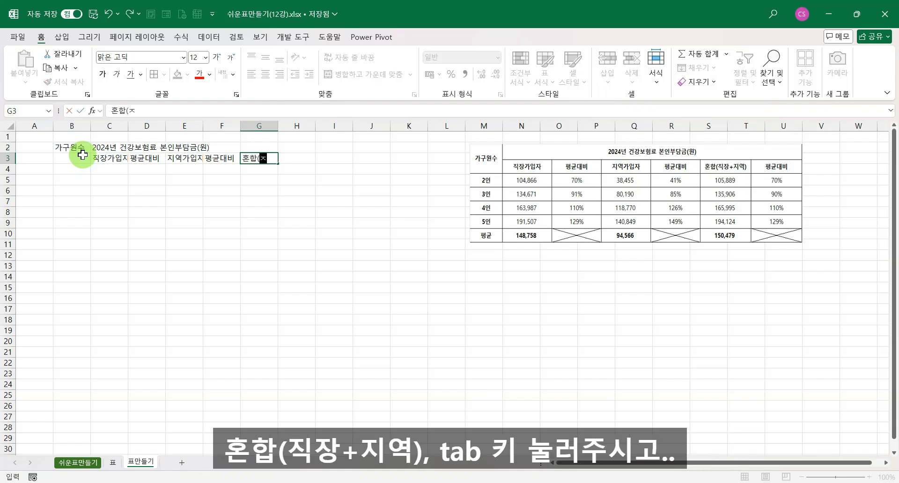
{"action": "type", "text": "ㅣㄱㅈㅏㅇ+ㅈㅣㅇㅕㄱ"}
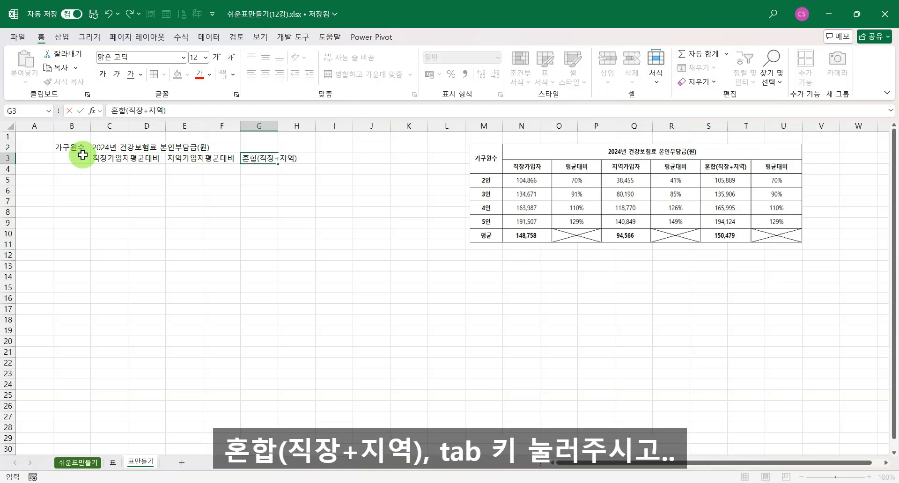
{"action": "type", "text": ")"}
{"action": "key", "text": "Tab"}
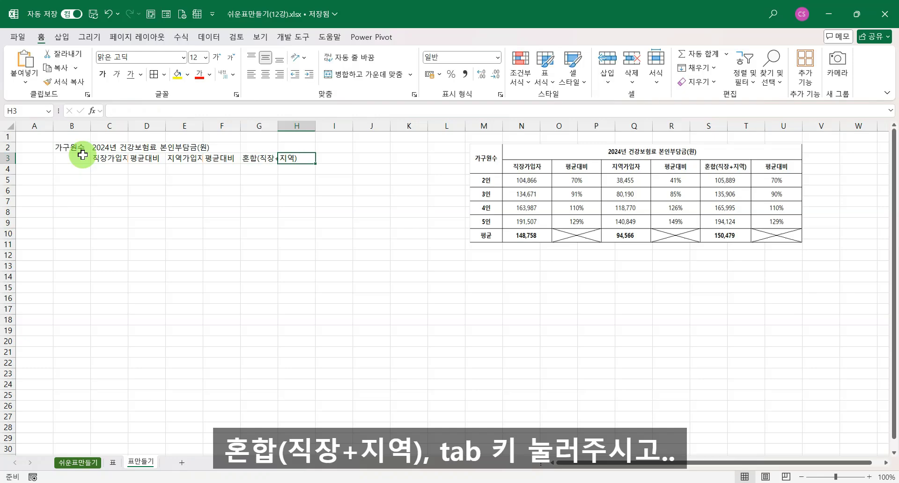
- Copy the 평균대비 subheading from D3 into H3
{"action": "left_click", "coordinate": [148, 161]}
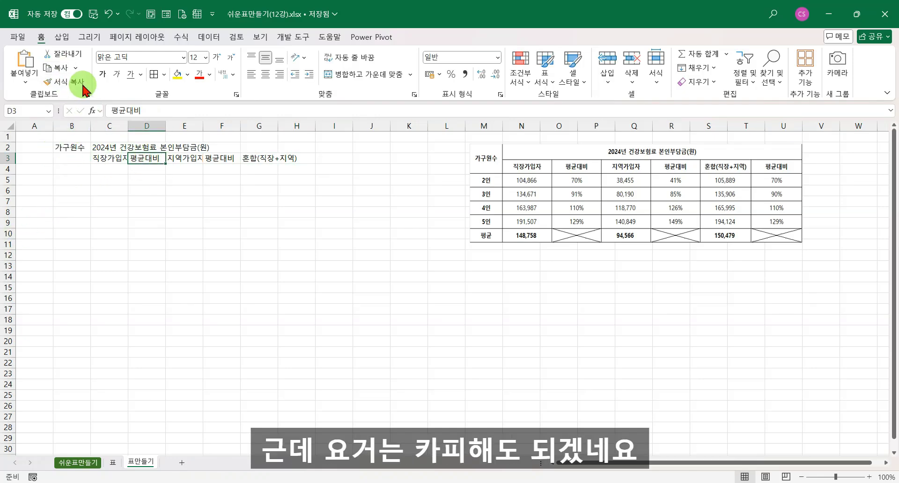
{"action": "left_click", "coordinate": [59, 67]}
{"action": "left_click", "coordinate": [299, 158]}
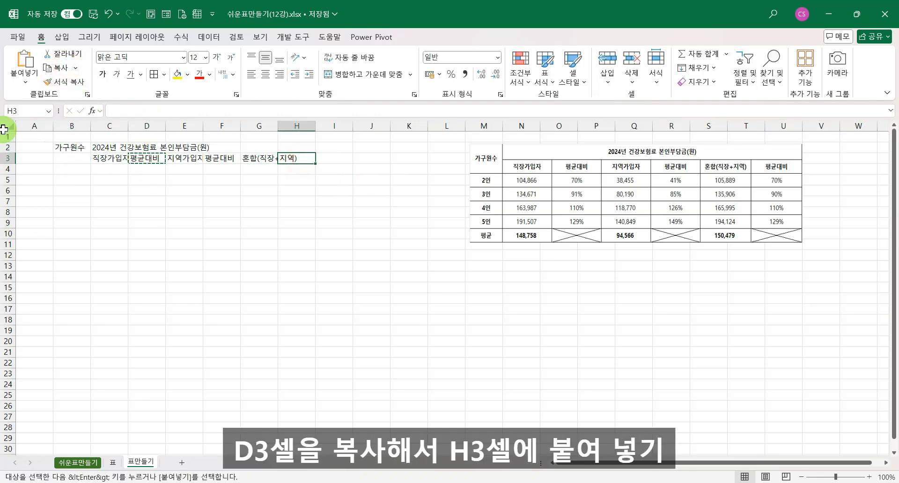
{"action": "left_click", "coordinate": [25, 62]}
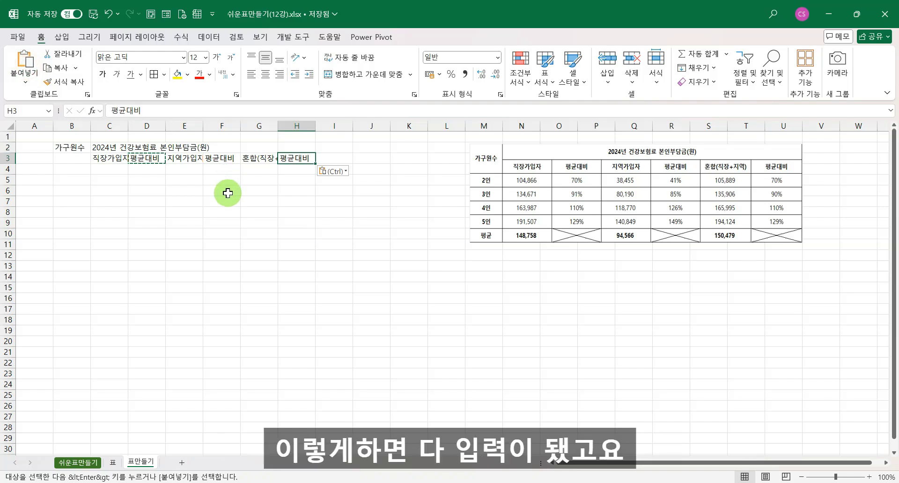
- Enter the household sizes 2, 3, 4 and 5 in B4:B7 and the row label 평균 in B8
{"action": "left_click", "coordinate": [72, 159]}
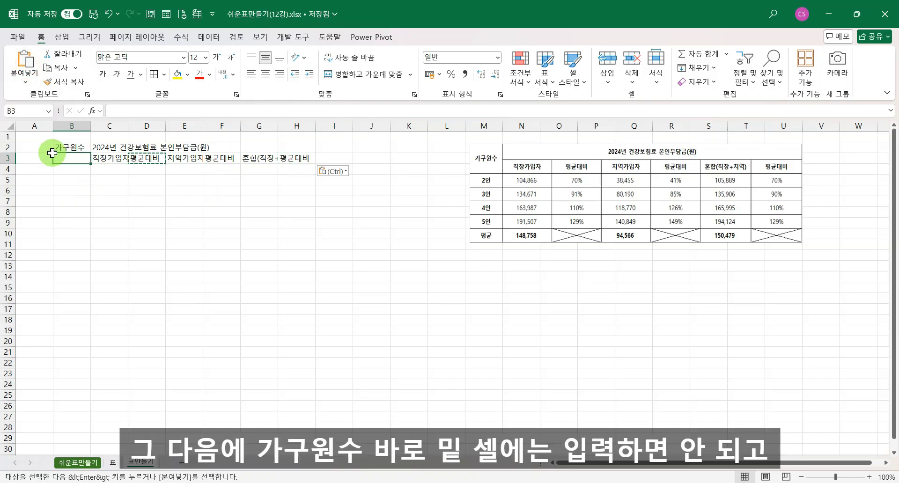
{"action": "left_click", "coordinate": [68, 171]}
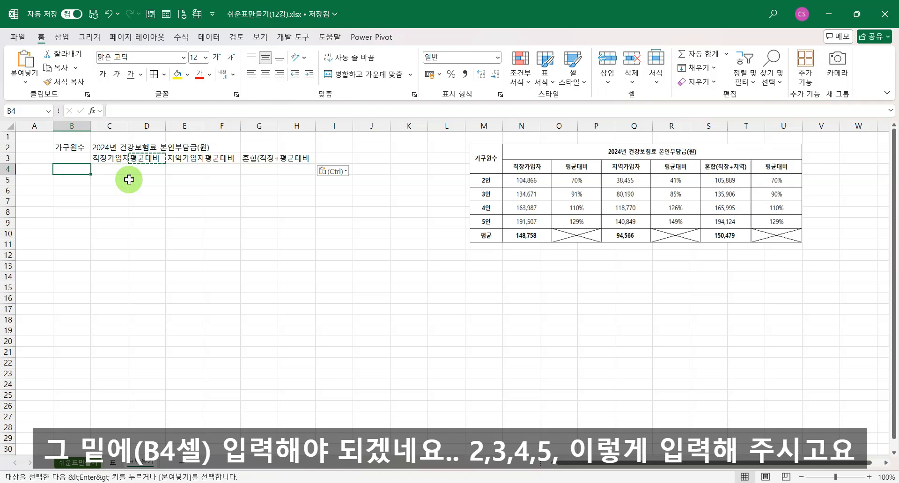
{"action": "type", "text": "2"}
{"action": "key", "text": "Return"}
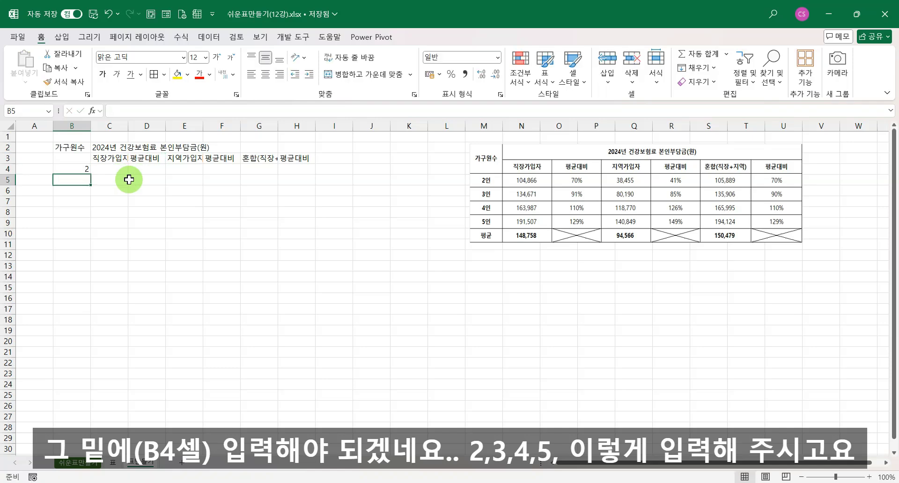
{"action": "type", "text": "3"}
{"action": "key", "text": "Return"}
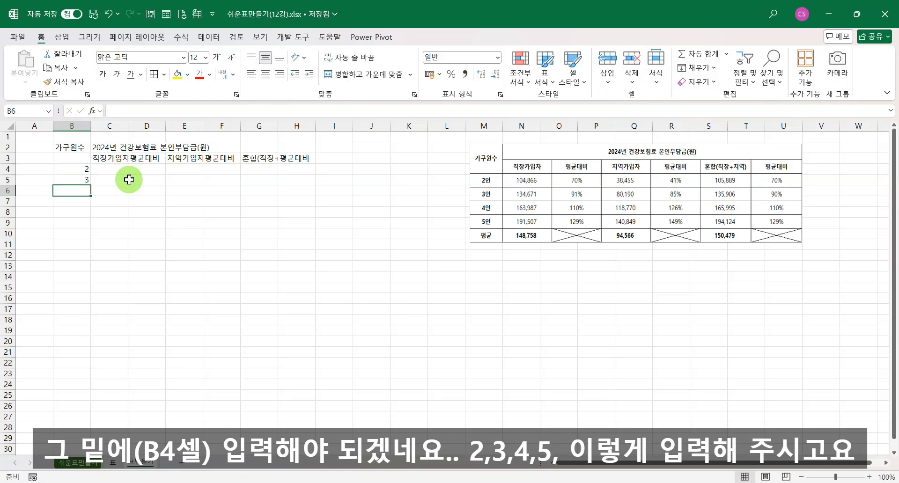
{"action": "type", "text": "4"}
{"action": "key", "text": "Return"}
{"action": "type", "text": "5"}
{"action": "key", "text": "Return"}
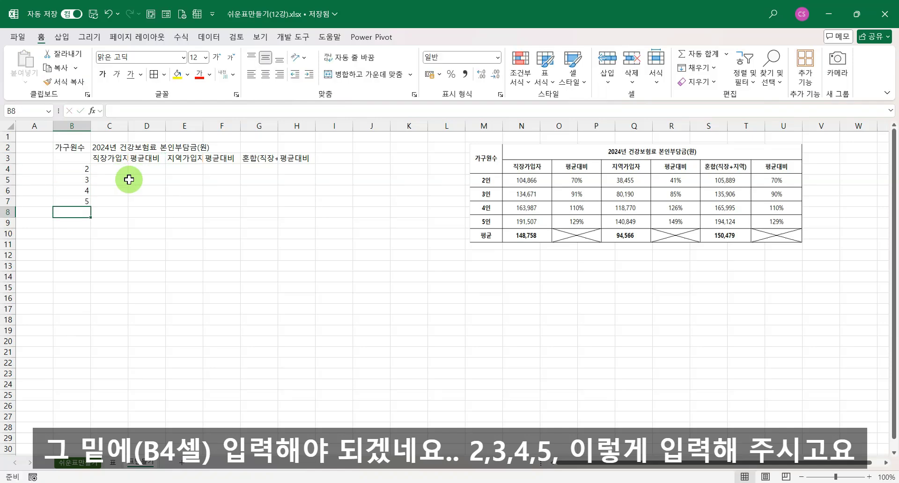
{"action": "type", "text": "평ㄱ"}
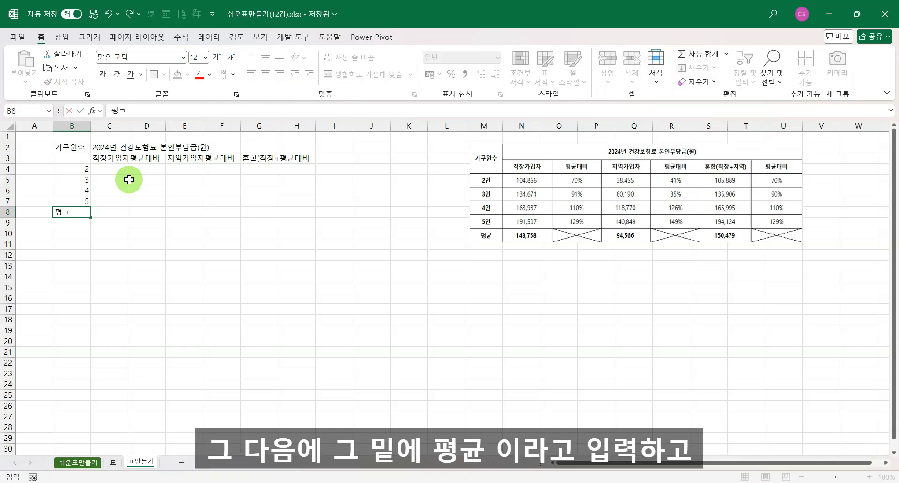
{"action": "type", "text": "ㅠㄴ"}
- Fill the 직장가입자 column in C4:C7 with 104866, 134671, 163987 and 191507
{"action": "key", "text": "Up"}
{"action": "key", "text": "Up"}
{"action": "key", "text": "Up"}
{"action": "key", "text": "Up"}
{"action": "key", "text": "Up"}
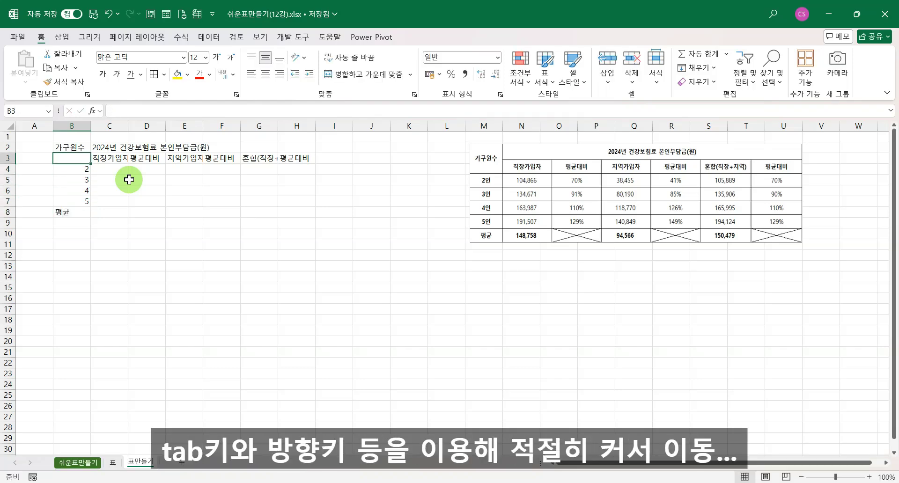
{"action": "key", "text": "Down"}
{"action": "key", "text": "Tab"}
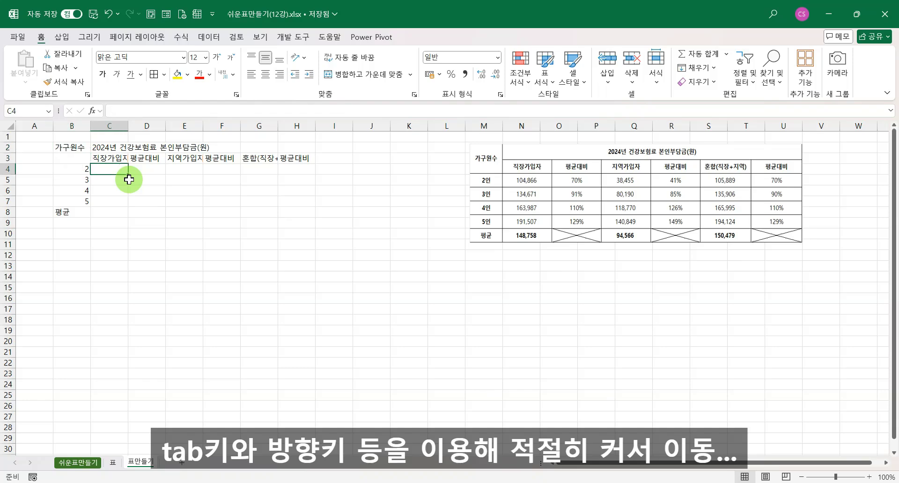
{"action": "type", "text": "10"}
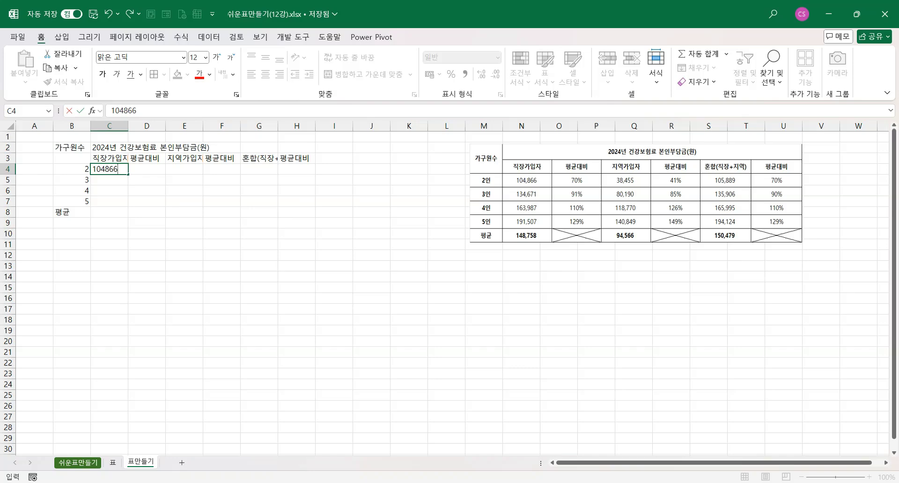
{"action": "type", "text": "4866"}
{"action": "key", "text": "Return"}
{"action": "type", "text": "134671"}
{"action": "key", "text": "Return"}
{"action": "type", "text": "163987"}
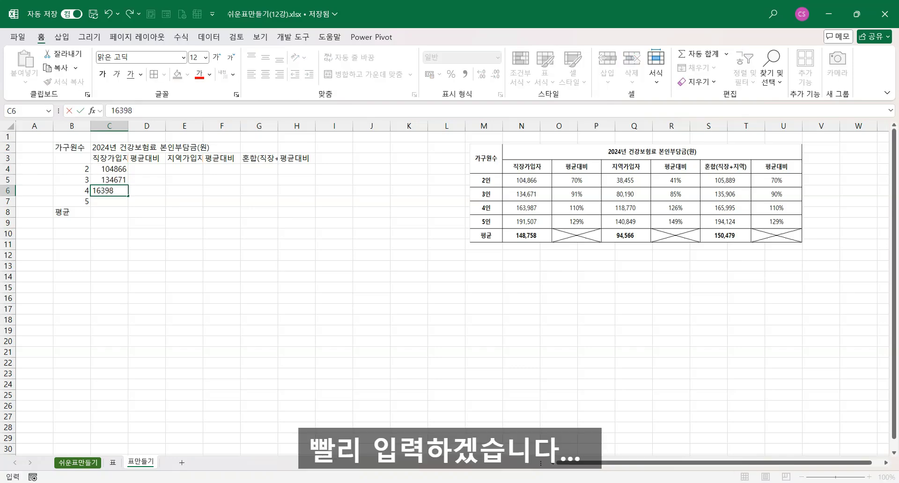
{"action": "key", "text": "Return"}
{"action": "type", "text": "191507"}
- Fill the 지역가입자 column in E4:E7 with 38455, 80190, 118770 and 140849
{"action": "left_click", "coordinate": [147, 169]}
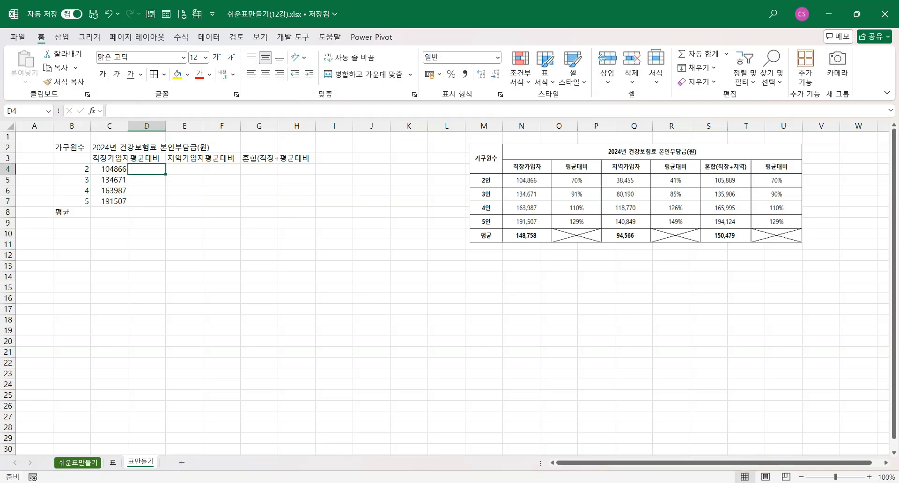
{"action": "left_click", "coordinate": [184, 169]}
{"action": "type", "text": "38455"}
{"action": "key", "text": "Return"}
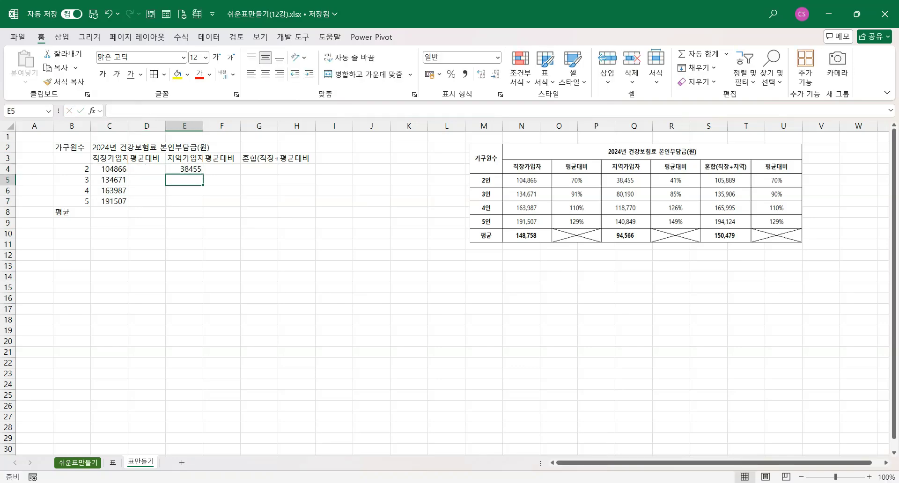
{"action": "type", "text": "80190"}
{"action": "key", "text": "Return"}
{"action": "type", "text": "118770"}
{"action": "key", "text": "Return"}
{"action": "type", "text": "14"}
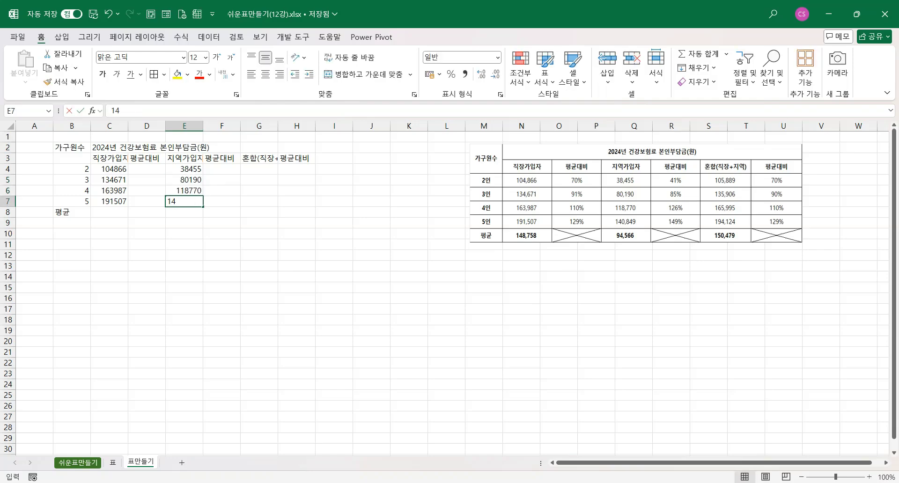
{"action": "type", "text": "0849"}
- Fill the 혼합(직장+지역) column in G4:G7 with 105889, 135906, 165995 and 194124
{"action": "left_click", "coordinate": [221, 169]}
{"action": "left_click", "coordinate": [259, 169]}
{"action": "type", "text": "105889"}
{"action": "key", "text": "Return"}
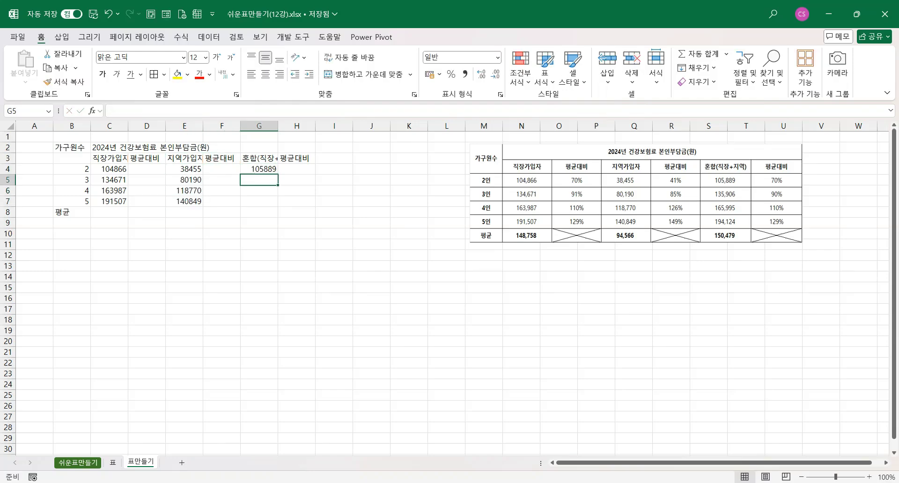
{"action": "type", "text": "135906"}
{"action": "key", "text": "Return"}
{"action": "type", "text": "165995"}
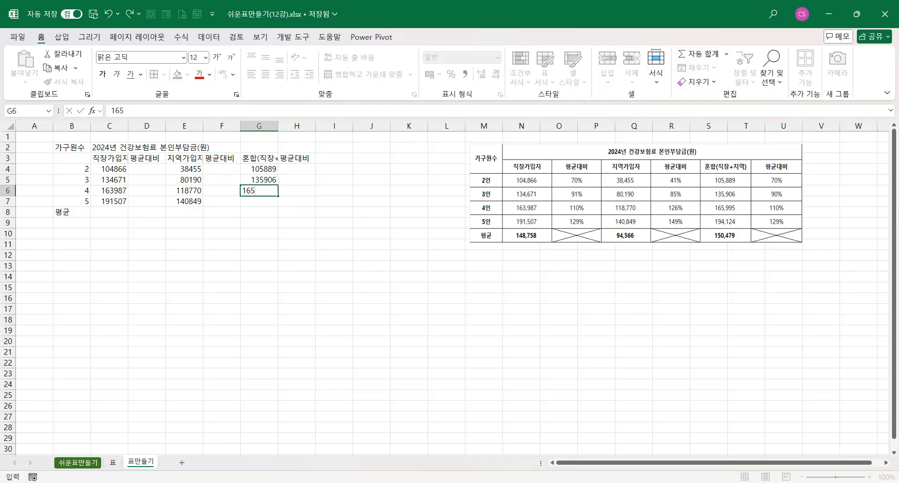
{"action": "key", "text": "Return"}
{"action": "type", "text": "194124"}
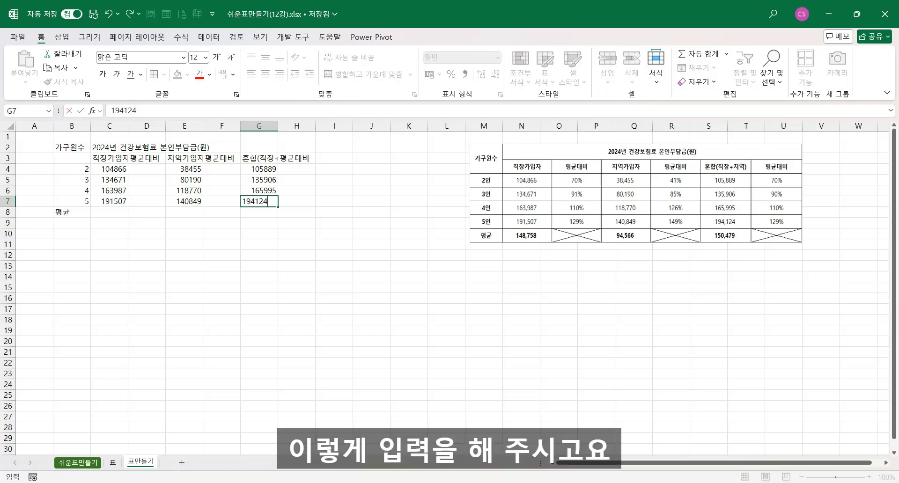
- Apply all borders to the table range B2:H8
{"action": "left_click", "coordinate": [115, 214]}
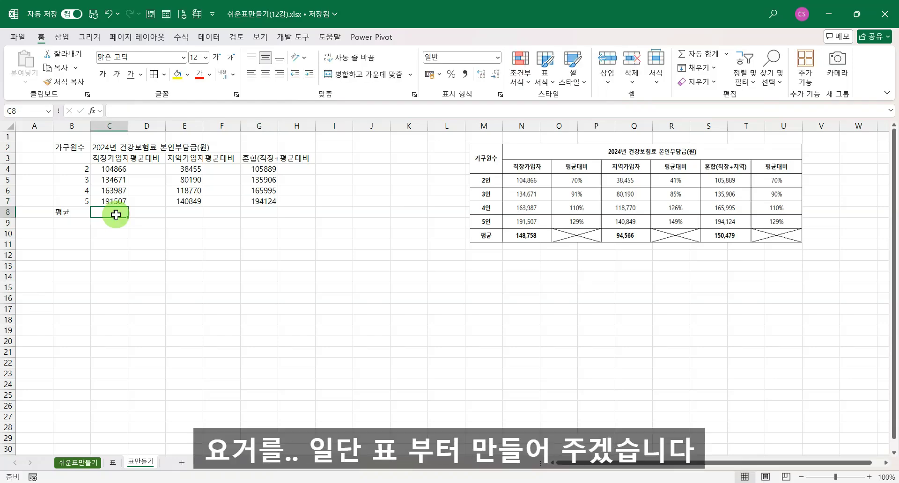
{"action": "left_click_drag", "start_coordinate": [115, 169], "coordinate": [115, 202]}
{"action": "left_click_drag", "start_coordinate": [70, 146], "coordinate": [282, 215]}
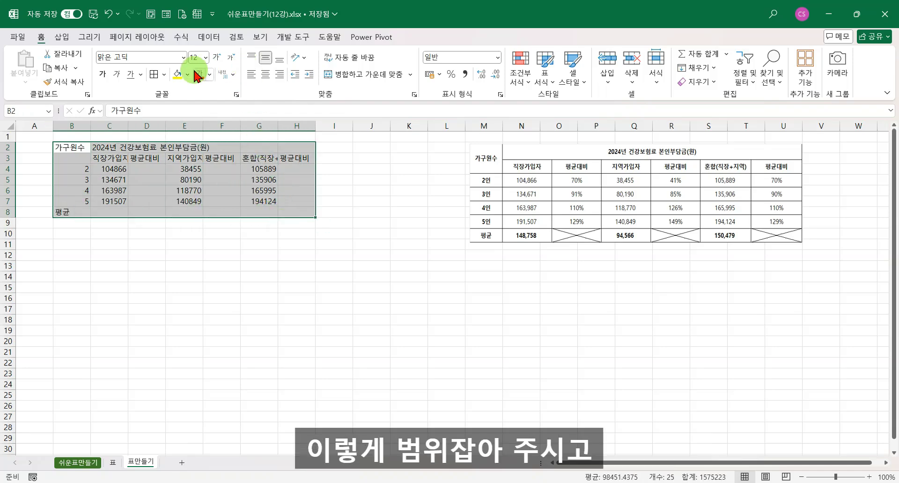
{"action": "left_click", "coordinate": [158, 75]}
{"action": "left_click", "coordinate": [158, 75]}
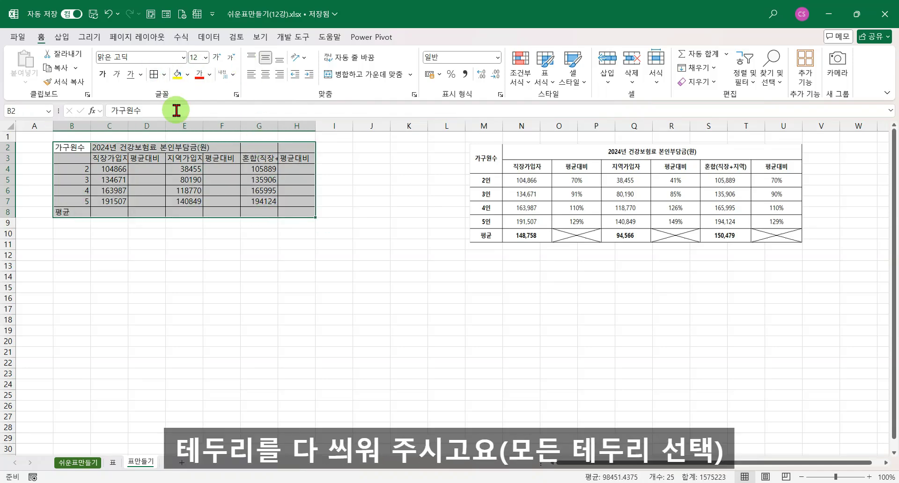
- Merge and center the title across C2:H2 and the 가구원수 header across B2:B3
{"action": "left_click_drag", "start_coordinate": [115, 147], "coordinate": [296, 147]}
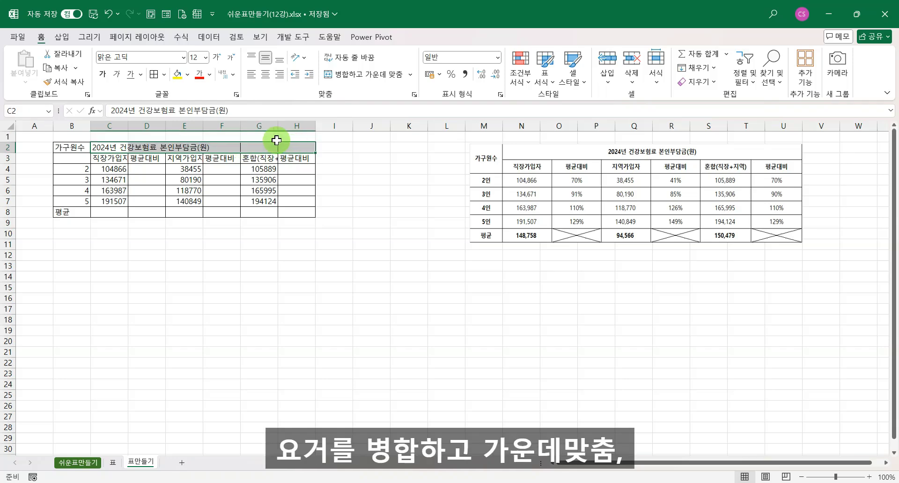
{"action": "left_click", "coordinate": [352, 78]}
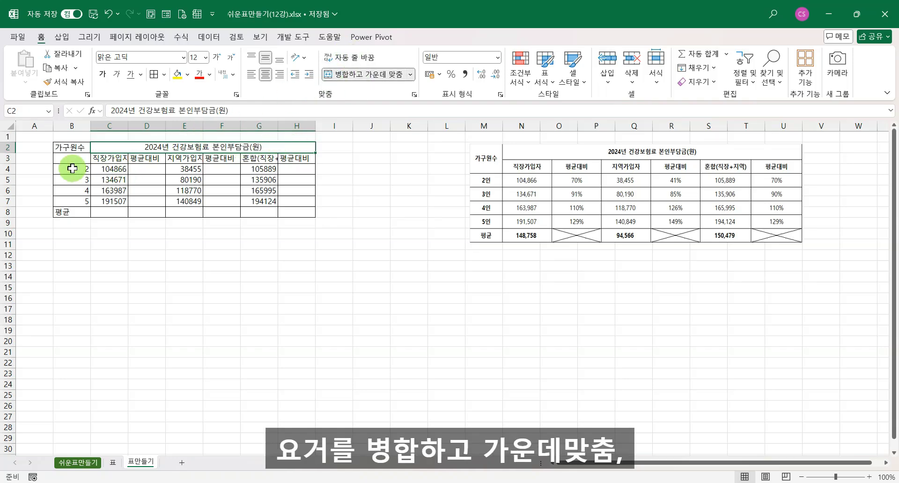
{"action": "left_click_drag", "start_coordinate": [71, 147], "coordinate": [72, 159]}
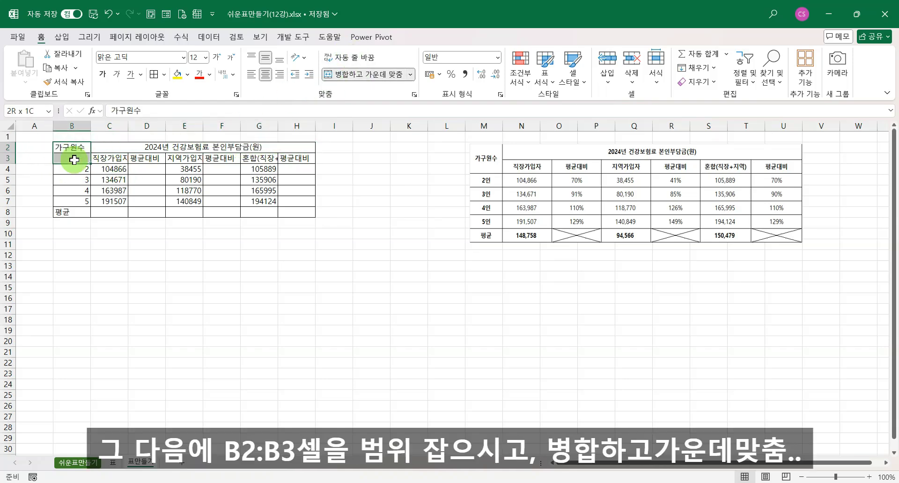
{"action": "left_click", "coordinate": [360, 75]}
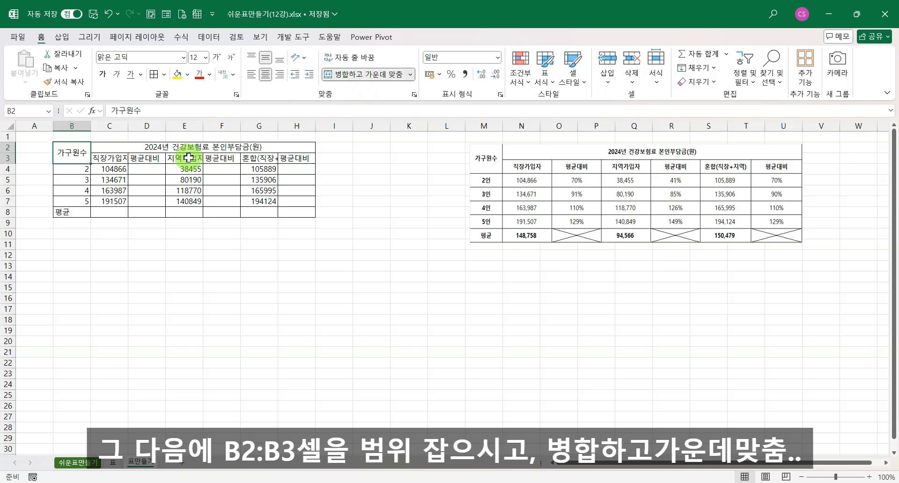
- Center the column headers in C3:H3 and widen columns C to H, making column G wide enough for 혼합(직장+지역)
{"action": "left_click_drag", "start_coordinate": [112, 158], "coordinate": [293, 158]}
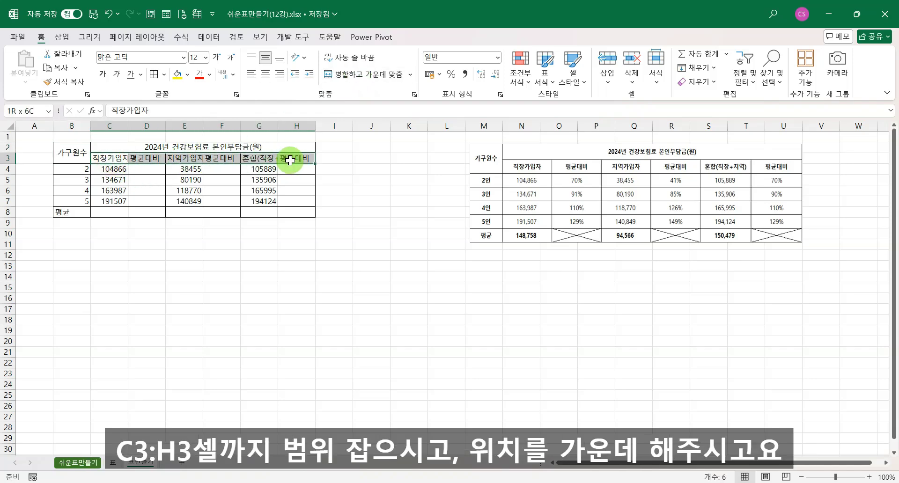
{"action": "left_click", "coordinate": [269, 76]}
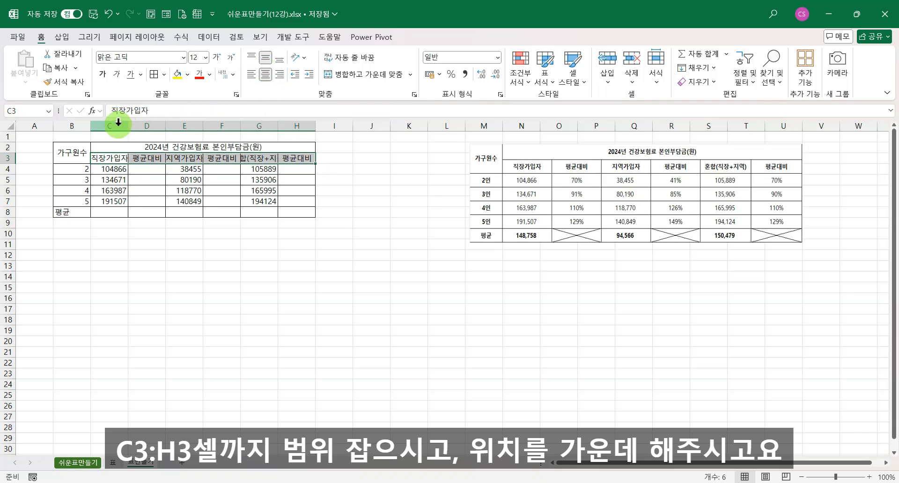
{"action": "left_click_drag", "start_coordinate": [118, 123], "coordinate": [297, 124]}
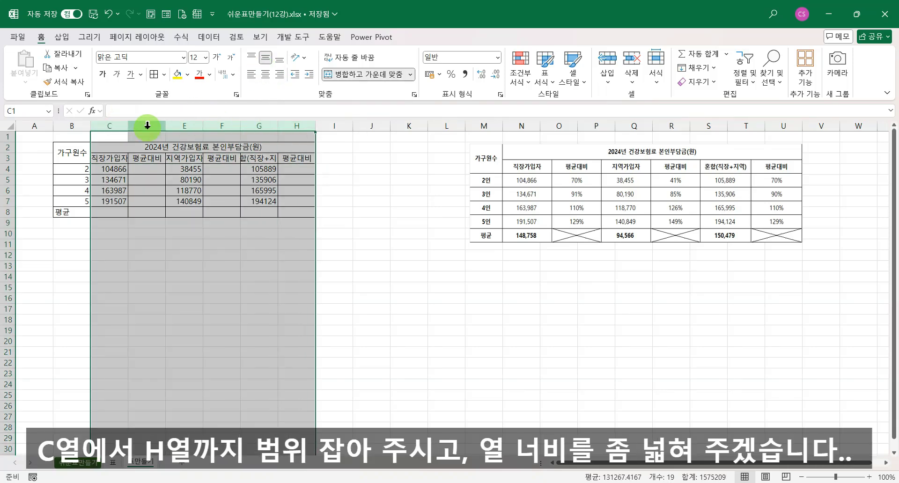
{"action": "left_click_drag", "start_coordinate": [130, 128], "coordinate": [136, 124]}
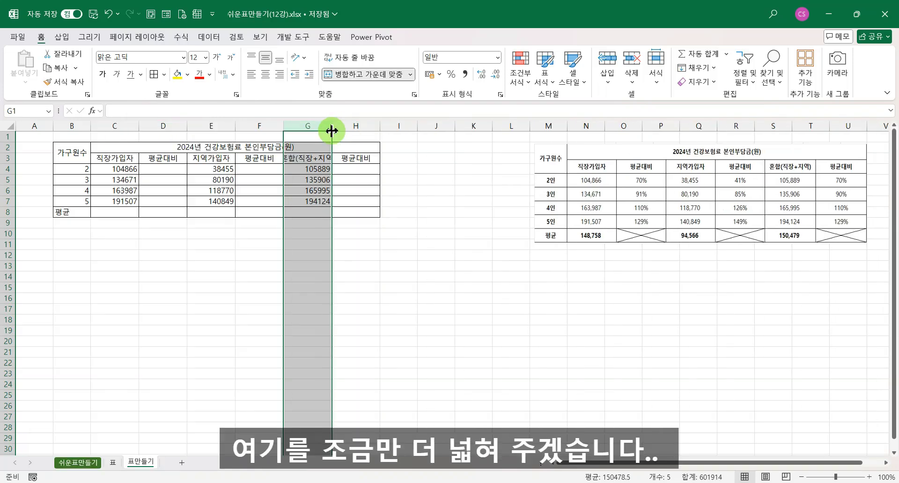
{"action": "left_click_drag", "start_coordinate": [330, 130], "coordinate": [350, 128]}
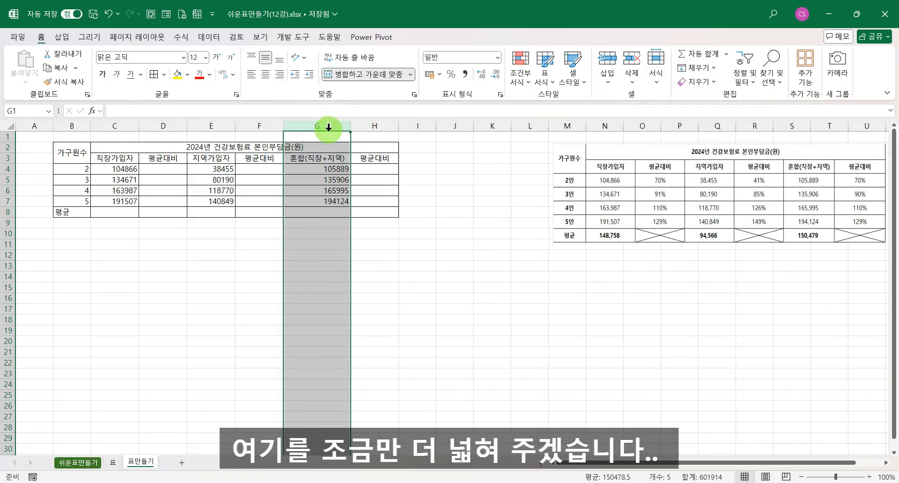
{"action": "left_click", "coordinate": [218, 241]}
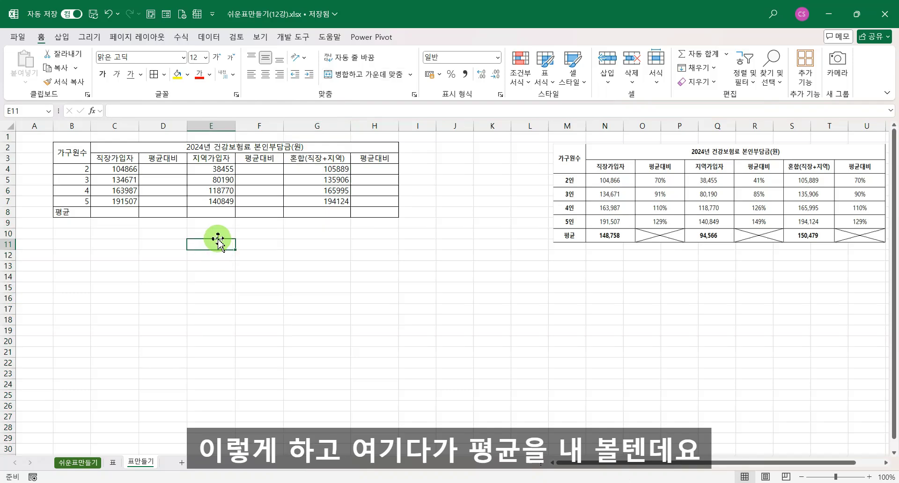
- Calculate the 직장가입자 average in C8 with =AVERAGE(C4:C7) and check the cells it references
{"action": "left_click", "coordinate": [99, 212]}
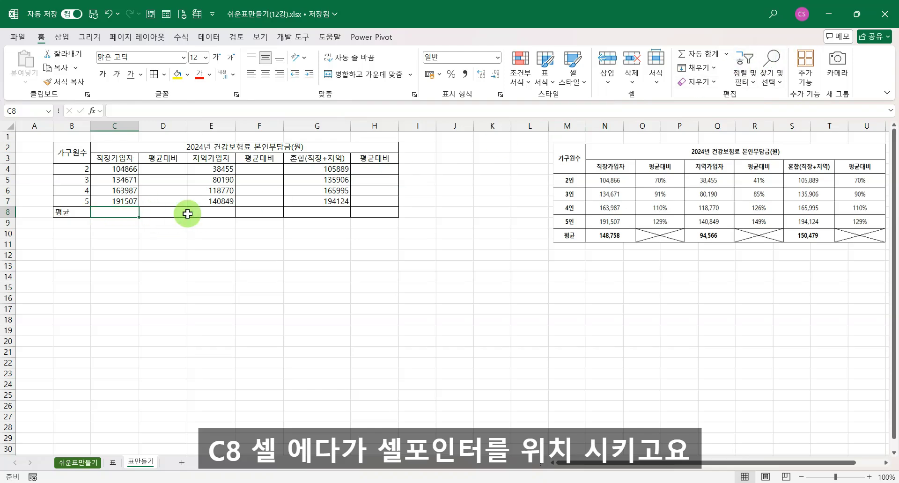
{"action": "left_click", "coordinate": [724, 55]}
{"action": "left_click", "coordinate": [712, 87]}
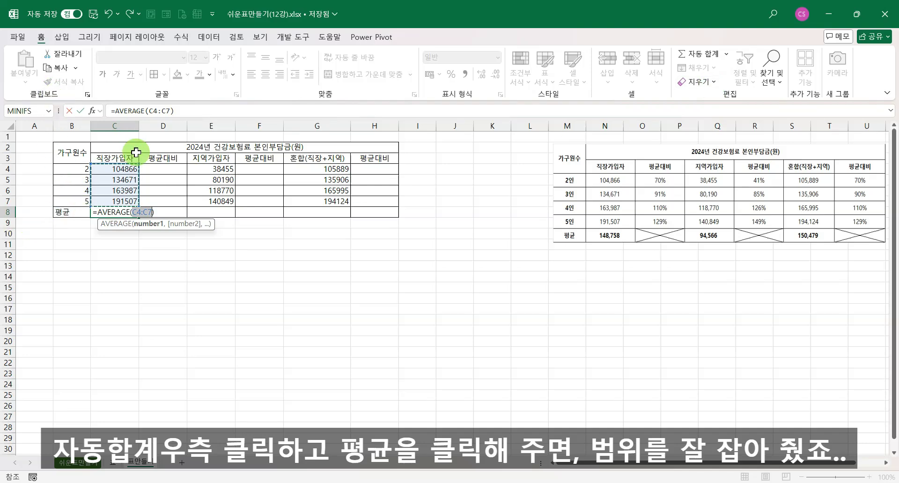
{"action": "left_click", "coordinate": [80, 110]}
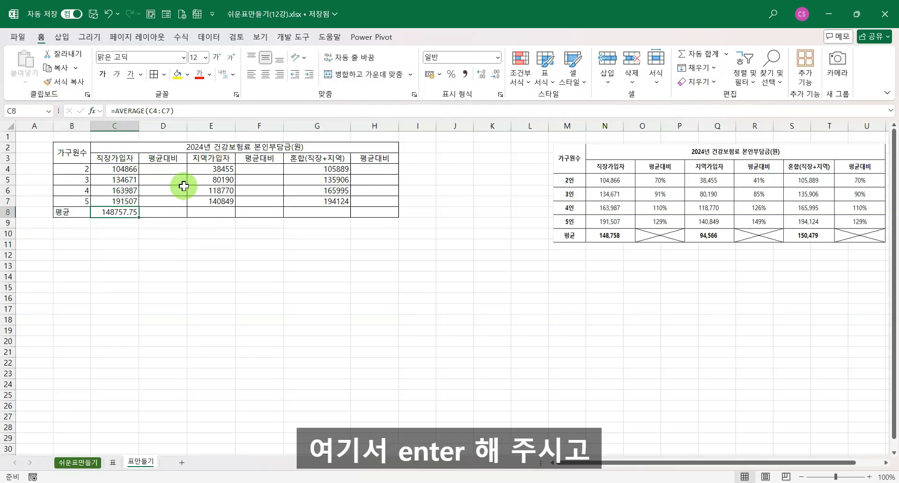
{"action": "double_click", "coordinate": [114, 211]}
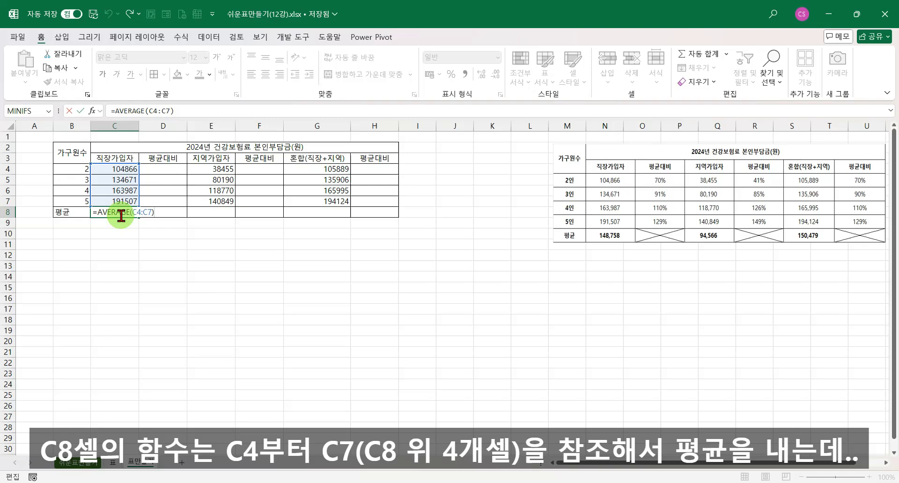
{"action": "key", "text": "ctrl+Return"}
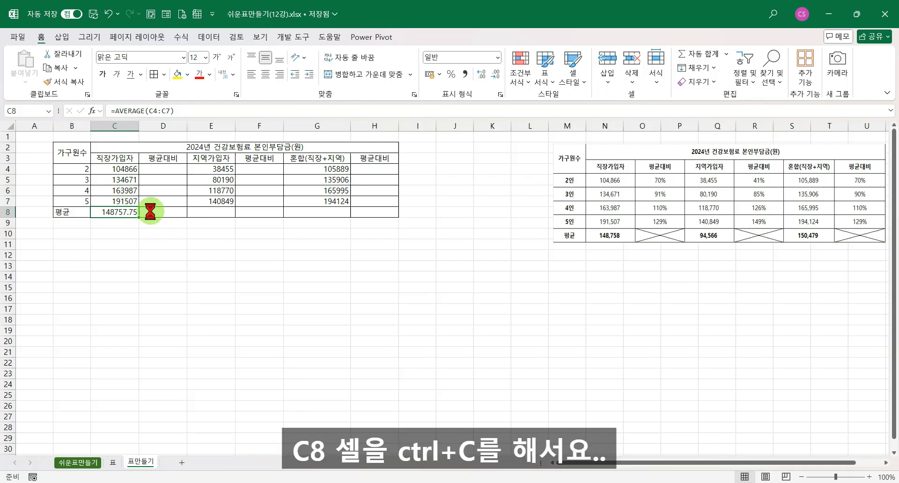
- Copy the average formula from C8 into E8 and G8 and check the ranges both copies reference
{"action": "key", "text": "ctrl+c"}
{"action": "left_click", "coordinate": [198, 212]}
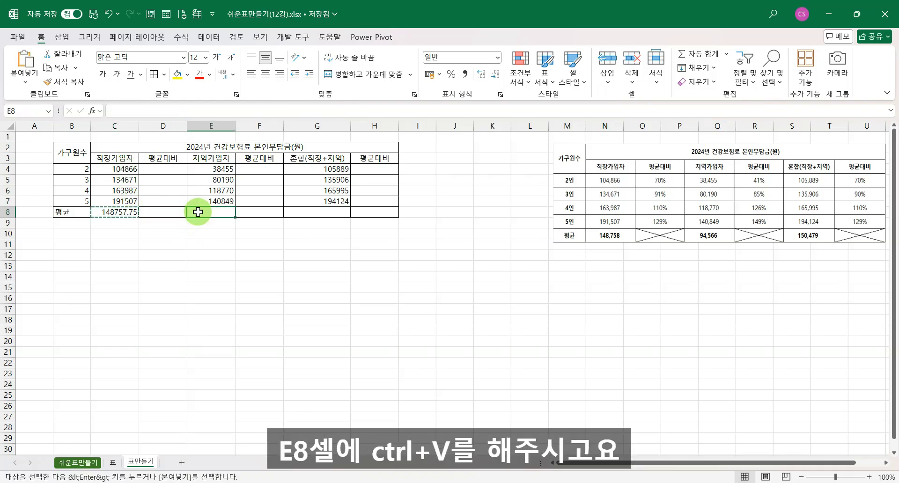
{"action": "left_click", "coordinate": [298, 210]}
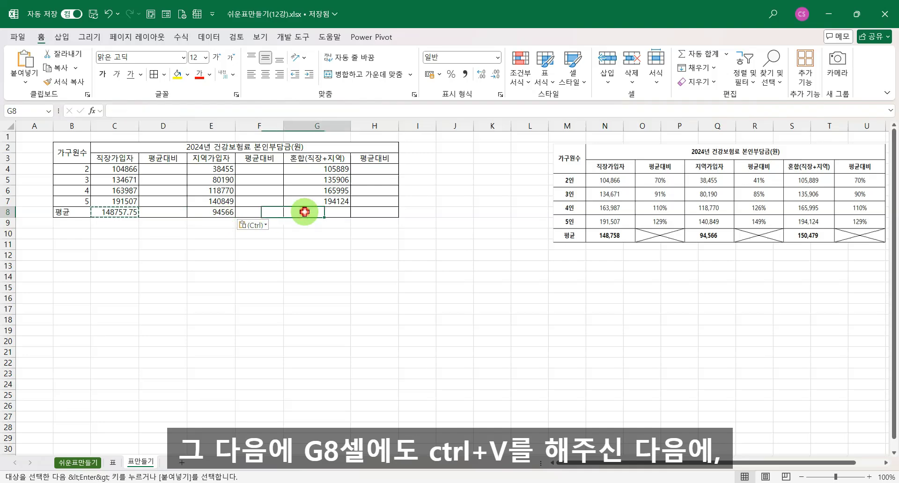
{"action": "key", "text": "ctrl+v"}
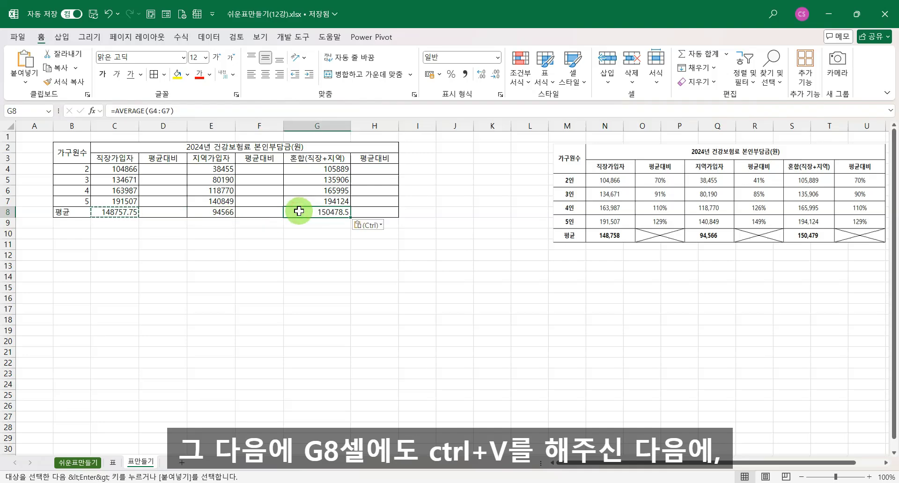
{"action": "key", "text": "F2"}
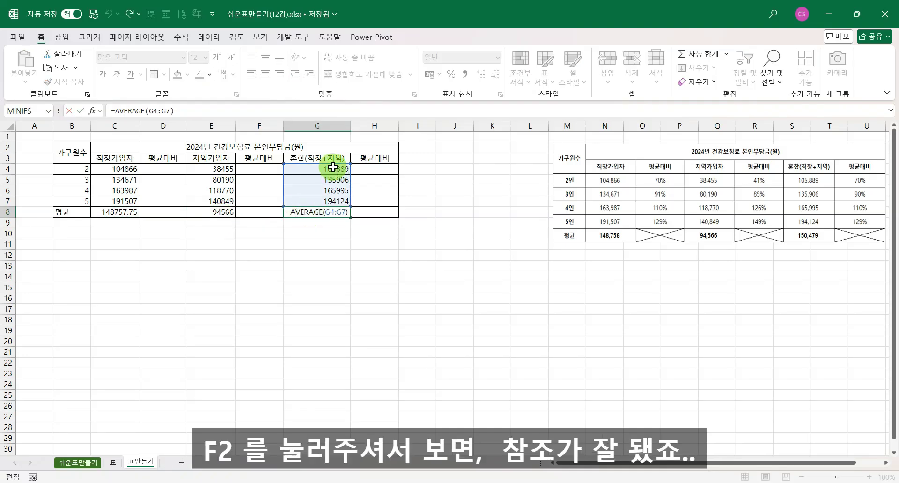
{"action": "left_click", "coordinate": [211, 215]}
{"action": "key", "text": "F2"}
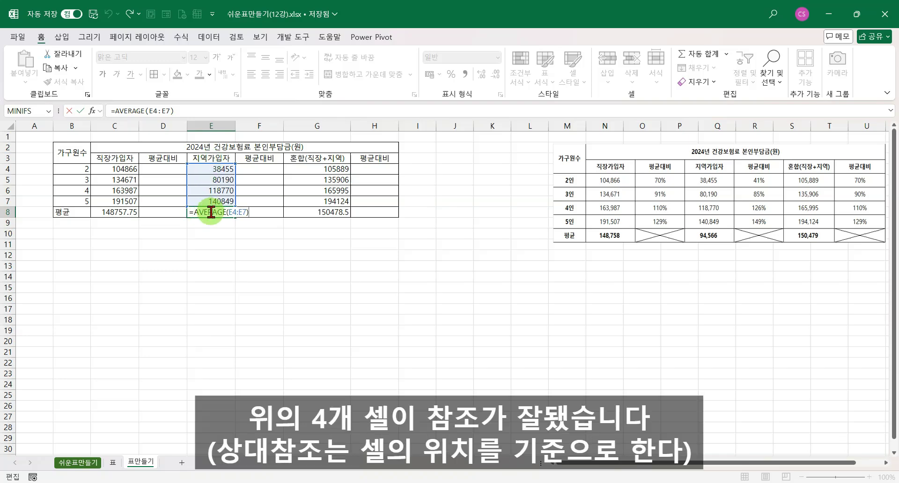
{"action": "key", "text": "Escape"}
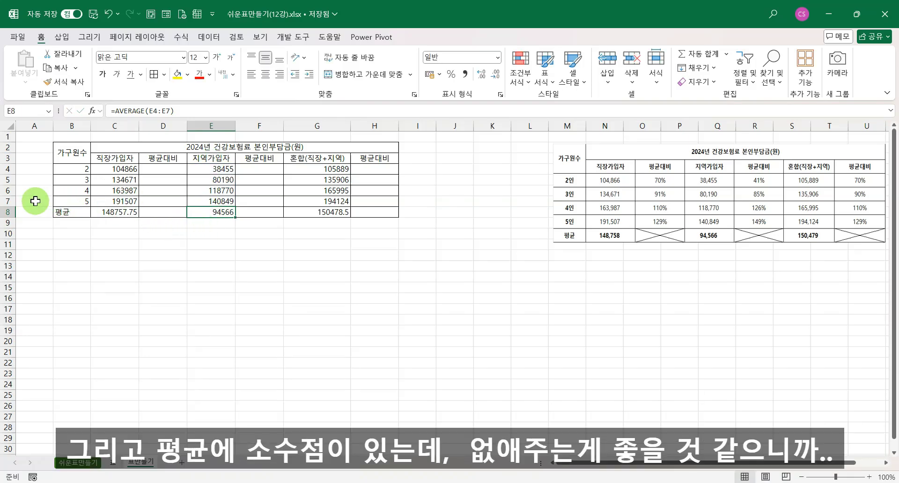
- Remove the decimal places from the averages in C8 and G8
{"action": "left_click", "coordinate": [112, 212]}
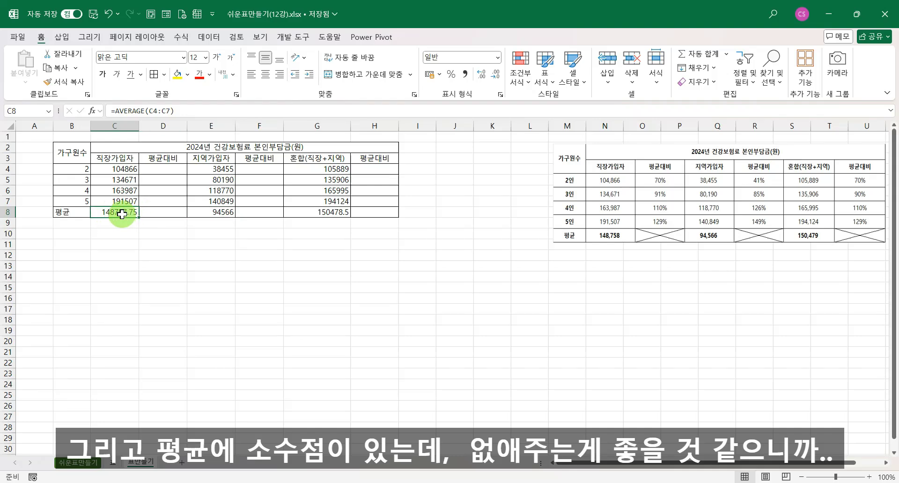
{"action": "left_click_drag", "start_coordinate": [121, 214], "coordinate": [175, 214]}
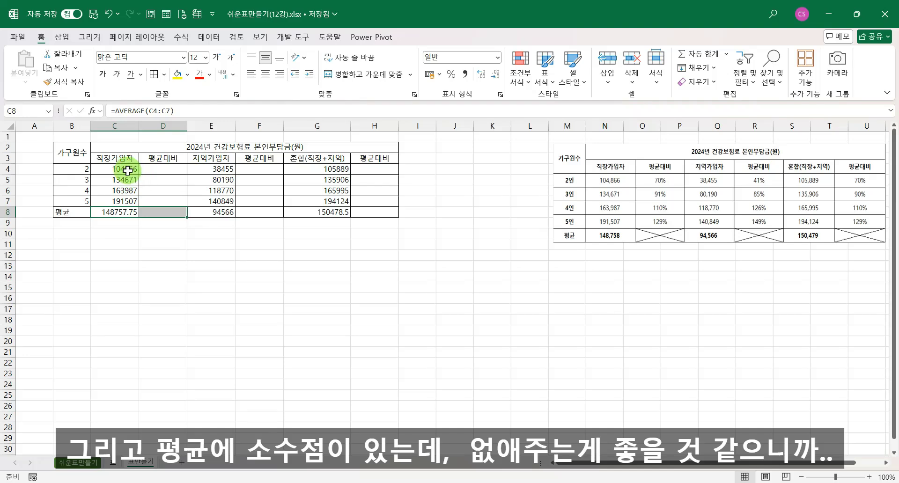
{"action": "left_click", "coordinate": [127, 213]}
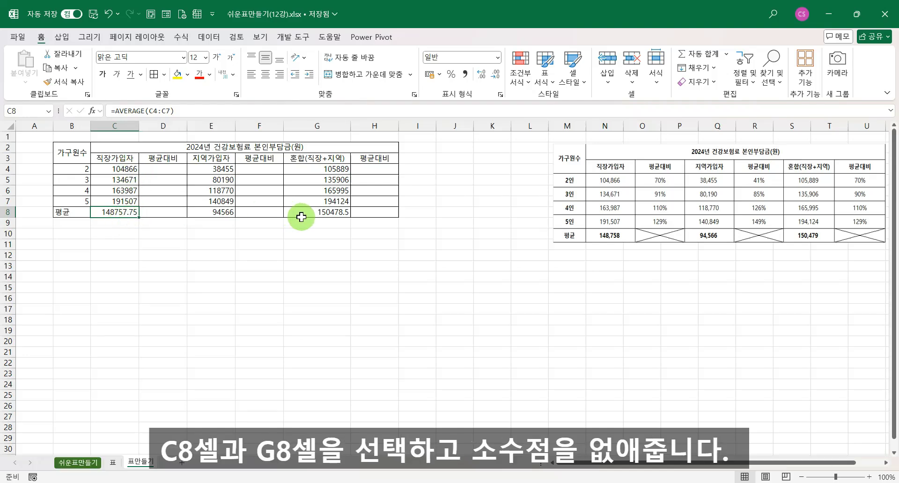
{"action": "left_click", "coordinate": [323, 212], "text": "ctrl"}
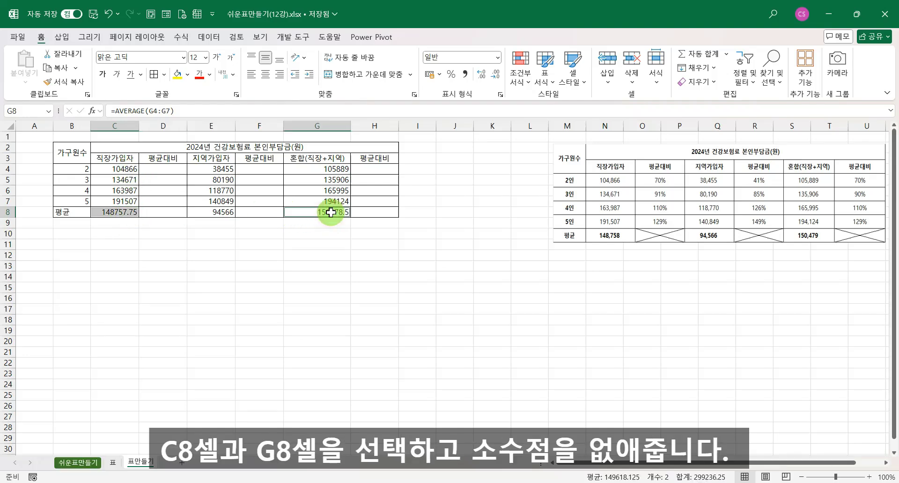
{"action": "left_click", "coordinate": [497, 74]}
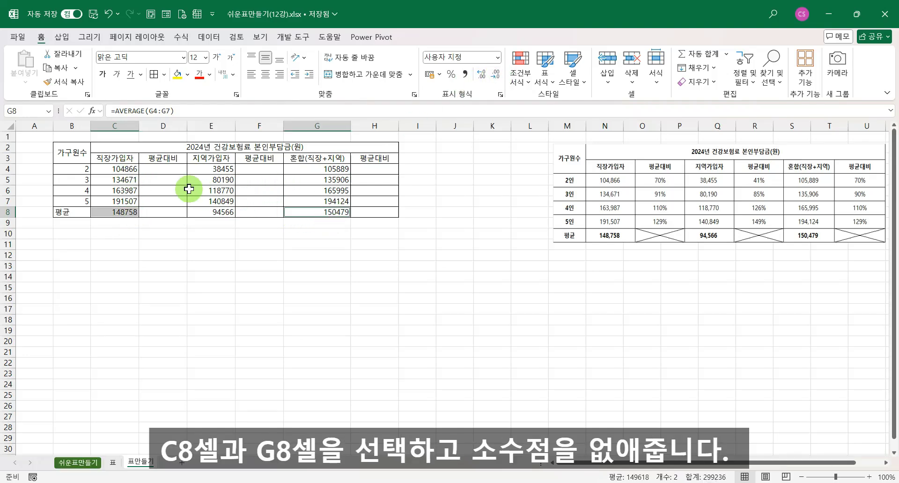
- Apply the thousands-separator comma style to C4:C8, E4:E8 and G4:G8
{"action": "left_click_drag", "start_coordinate": [129, 168], "coordinate": [127, 211]}
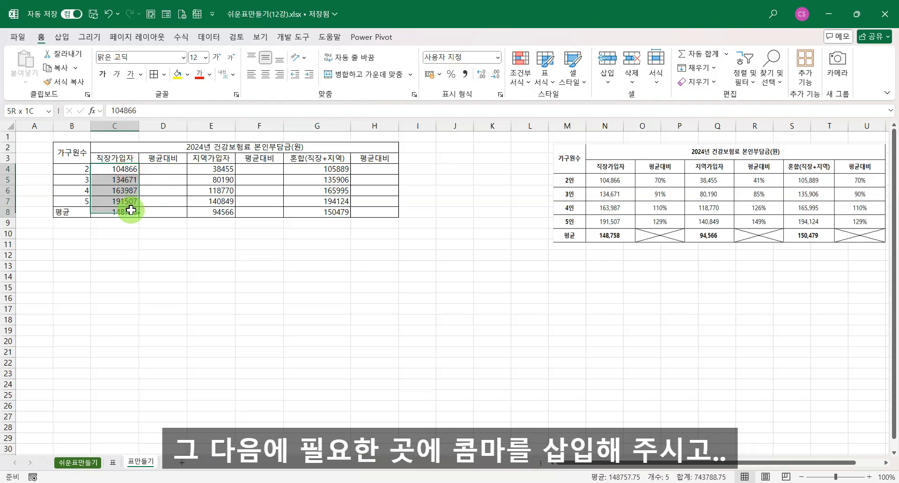
{"action": "left_click_drag", "start_coordinate": [208, 168], "coordinate": [221, 212]}
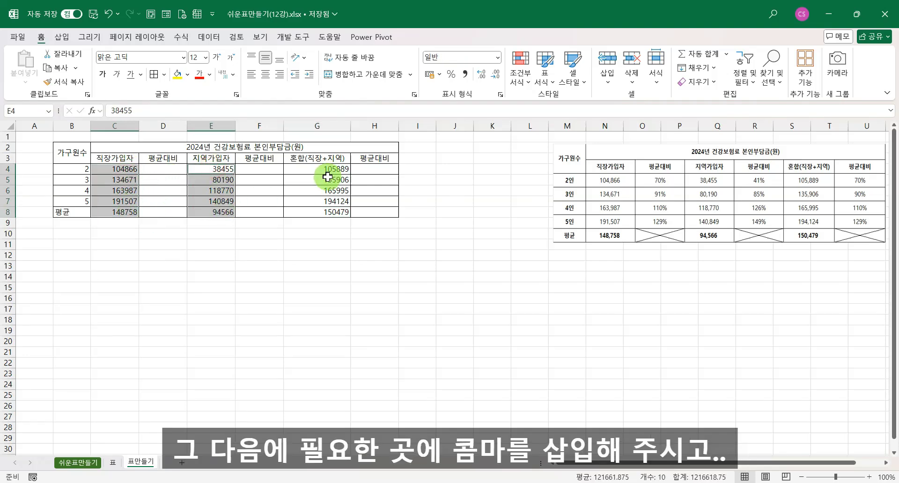
{"action": "left_click_drag", "start_coordinate": [322, 169], "coordinate": [336, 209]}
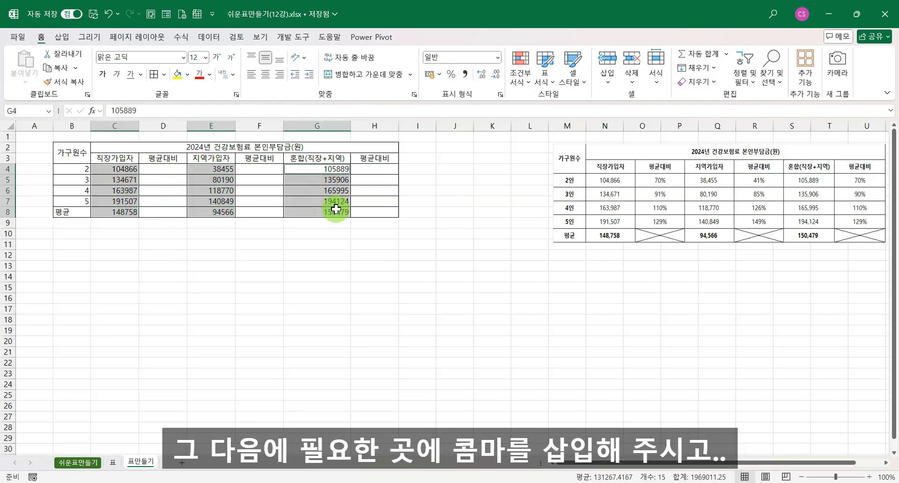
{"action": "left_click", "coordinate": [465, 74]}
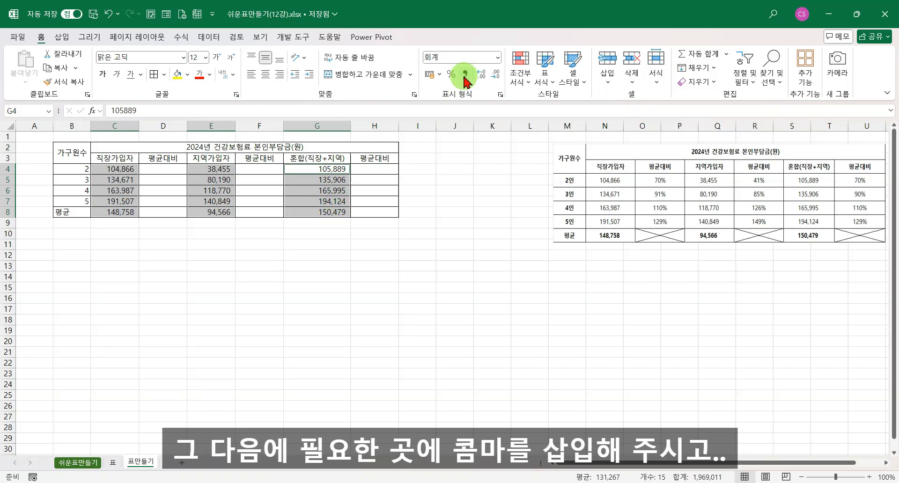
{"action": "left_click", "coordinate": [271, 247]}
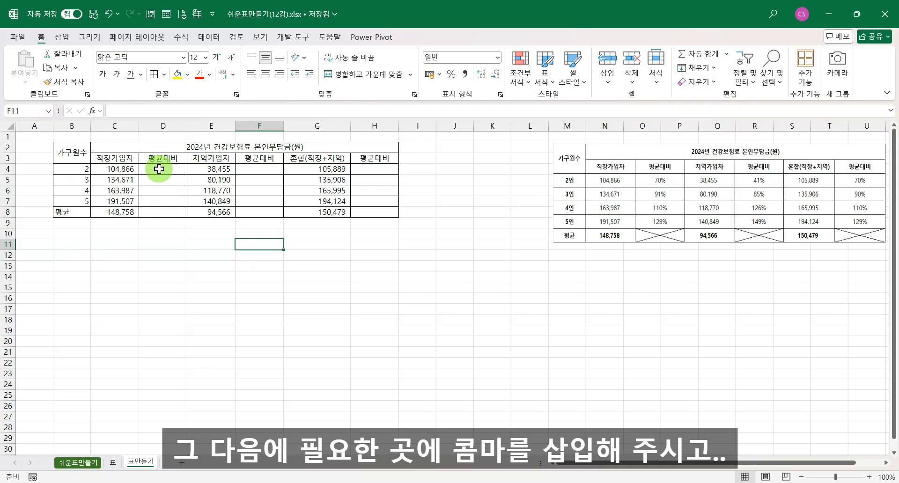
- Enter =C4/C$8 in D4 for the 평균대비 ratio and fill the formula down to D7
{"action": "left_click", "coordinate": [160, 169]}
{"action": "type", "text": "="}
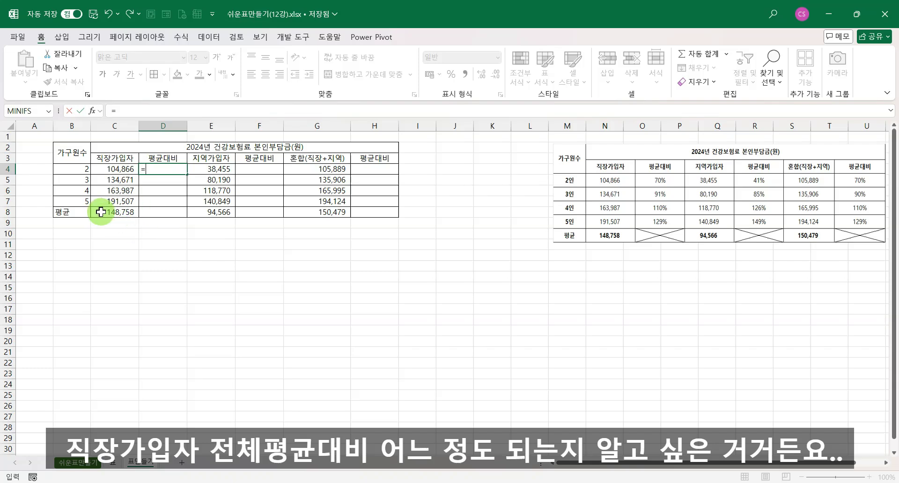
{"action": "left_click", "coordinate": [121, 172]}
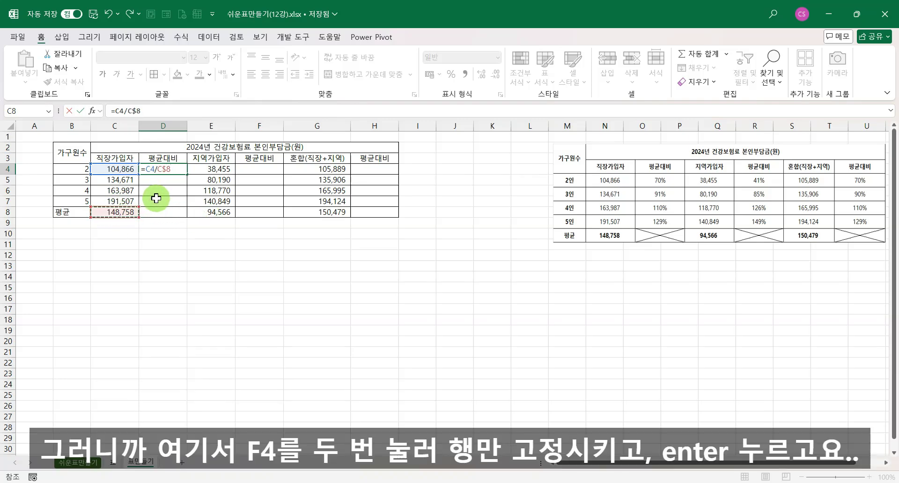
{"action": "left_click", "coordinate": [80, 111]}
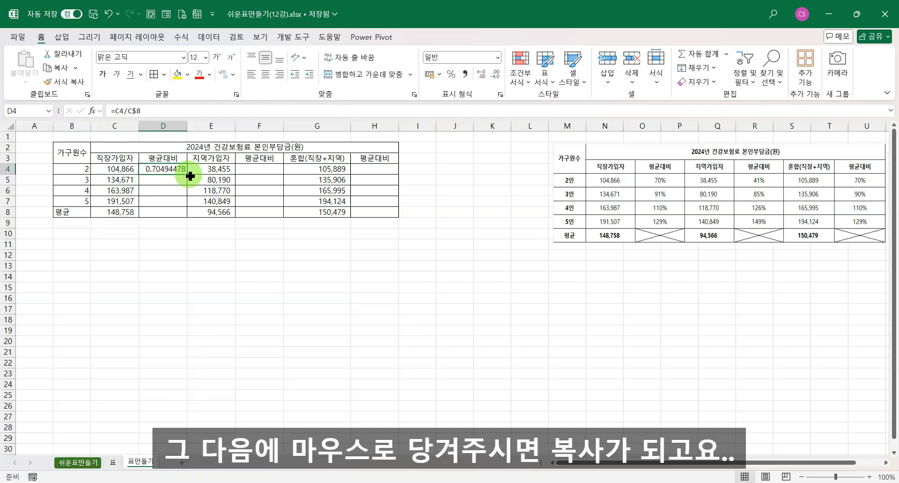
{"action": "left_click_drag", "start_coordinate": [190, 176], "coordinate": [188, 204]}
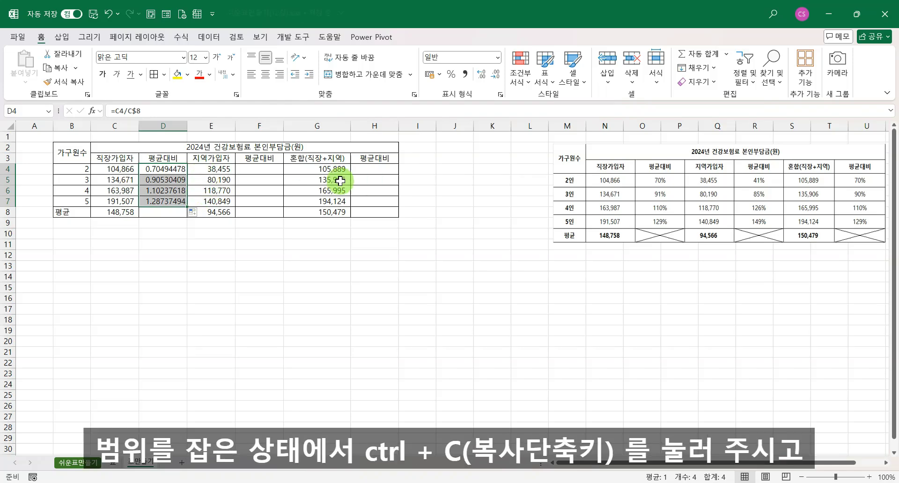
- Copy the 평균대비 formulas from D4:D7 into F4:F7 and H4:H7
{"action": "key", "text": "ctrl+c"}
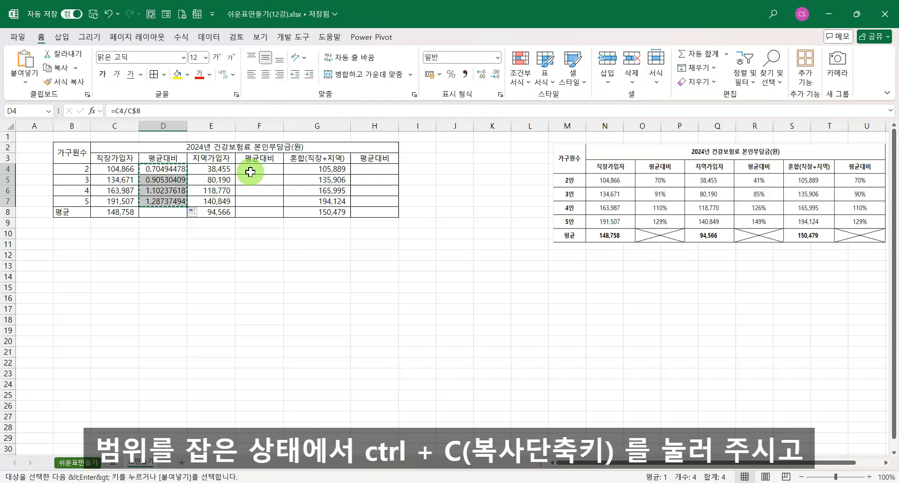
{"action": "left_click", "coordinate": [251, 172]}
{"action": "key", "text": "ctrl+v"}
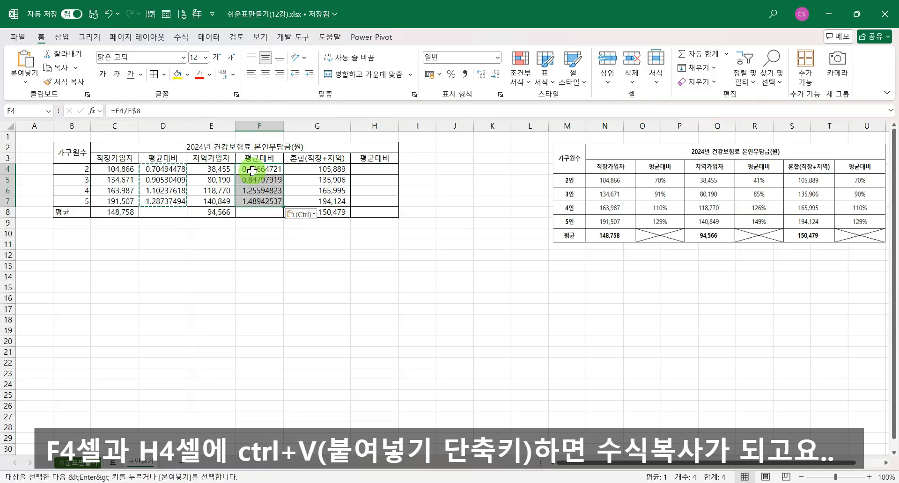
{"action": "left_click", "coordinate": [355, 168]}
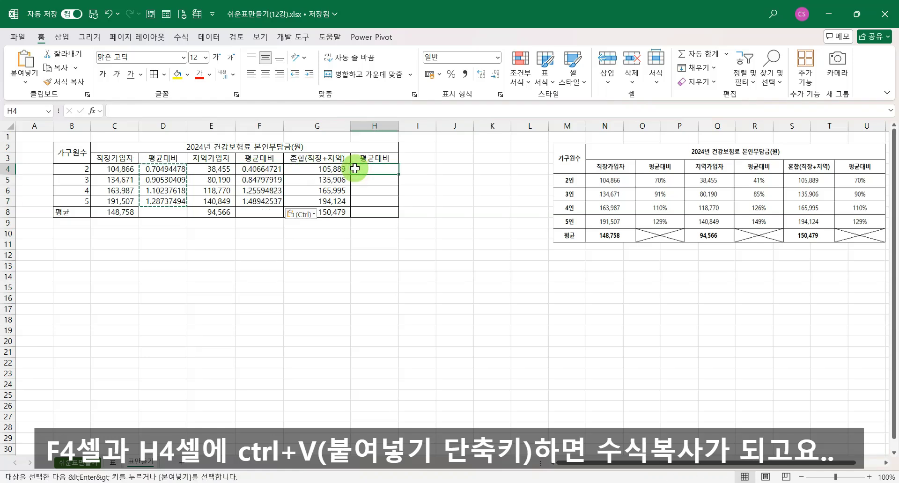
{"action": "key", "text": "ctrl+v"}
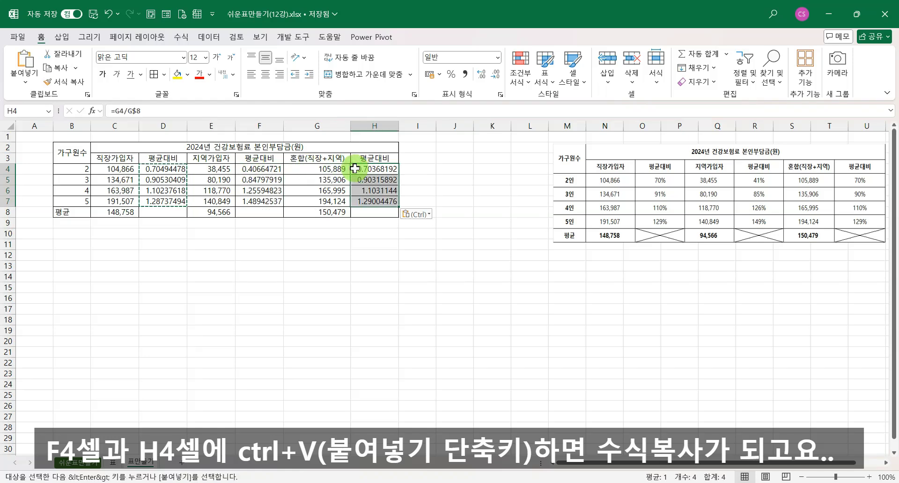
{"action": "left_click", "coordinate": [209, 245]}
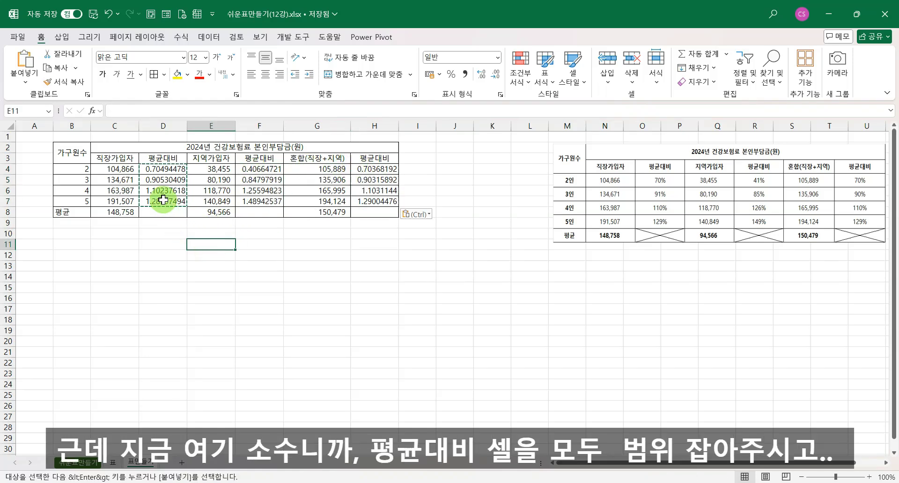
- Apply the percent style to the 평균대비 ratios in D4:D7, F4:F7 and H4:H7
{"action": "left_click_drag", "start_coordinate": [166, 167], "coordinate": [176, 201]}
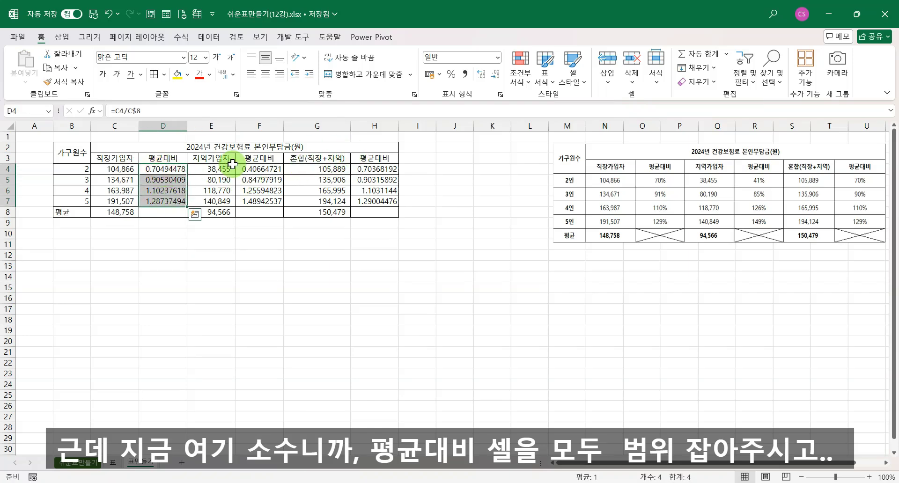
{"action": "left_click_drag", "start_coordinate": [251, 168], "coordinate": [258, 200]}
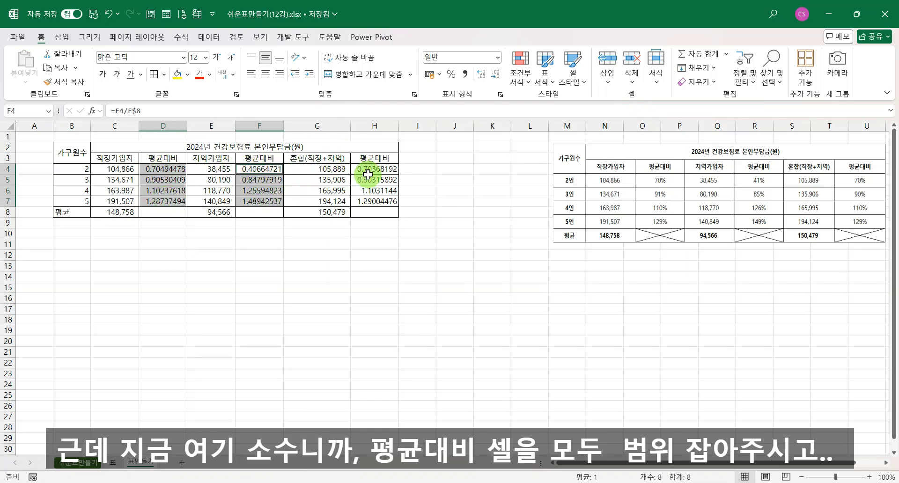
{"action": "left_click_drag", "start_coordinate": [369, 169], "coordinate": [373, 201]}
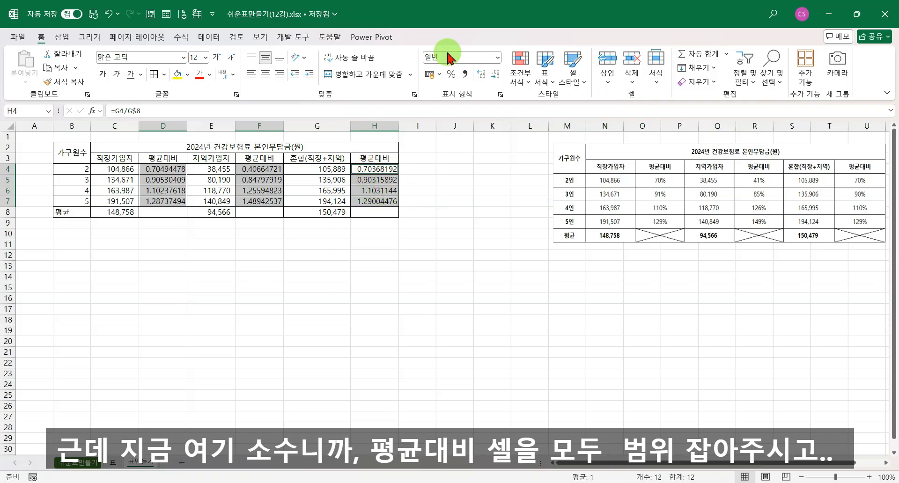
{"action": "left_click", "coordinate": [450, 74]}
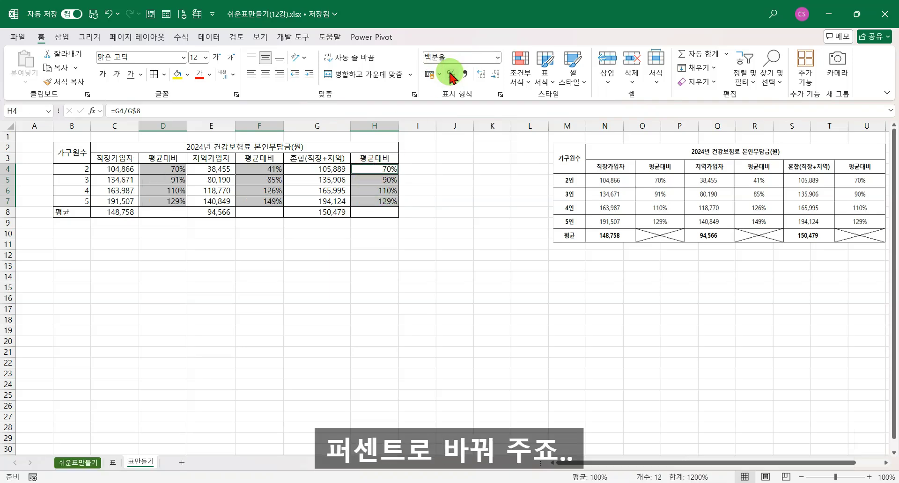
{"action": "left_click", "coordinate": [155, 266]}
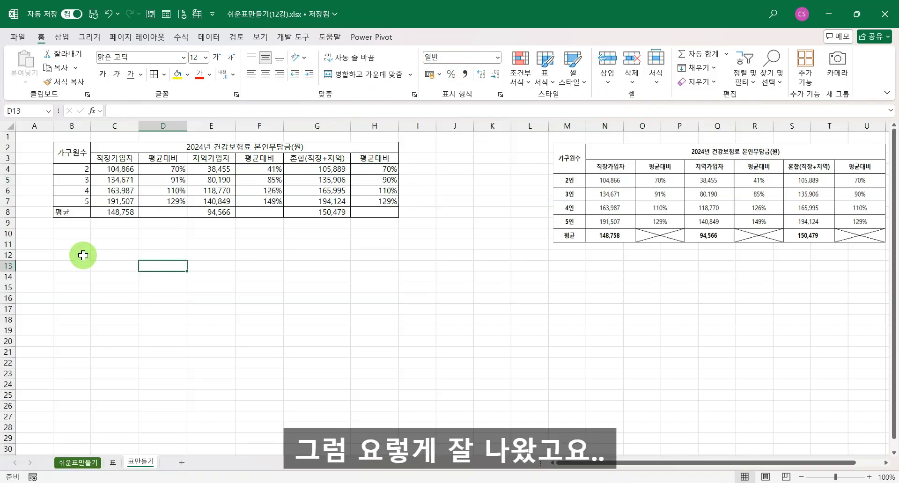
- Center the 평균 label in B8 and move the reference picture closer to the table, starting at column J
{"action": "left_click", "coordinate": [72, 212]}
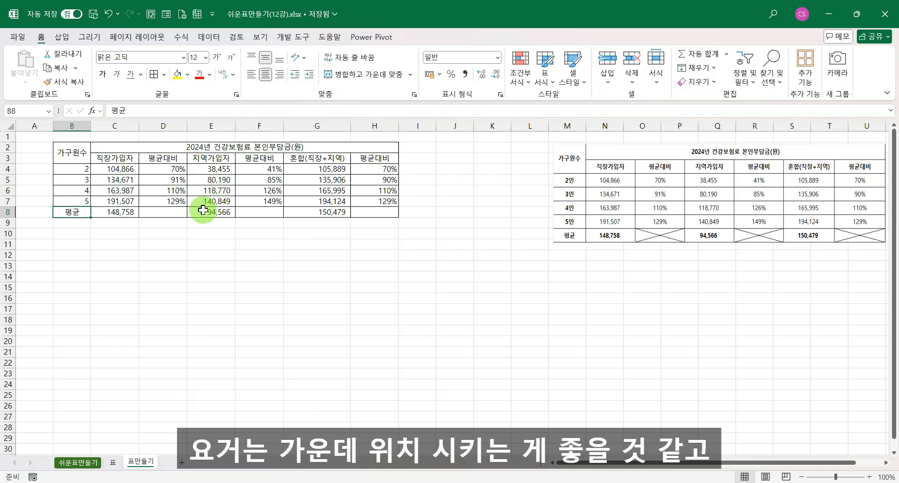
{"action": "left_click_drag", "start_coordinate": [650, 151], "coordinate": [545, 152]}
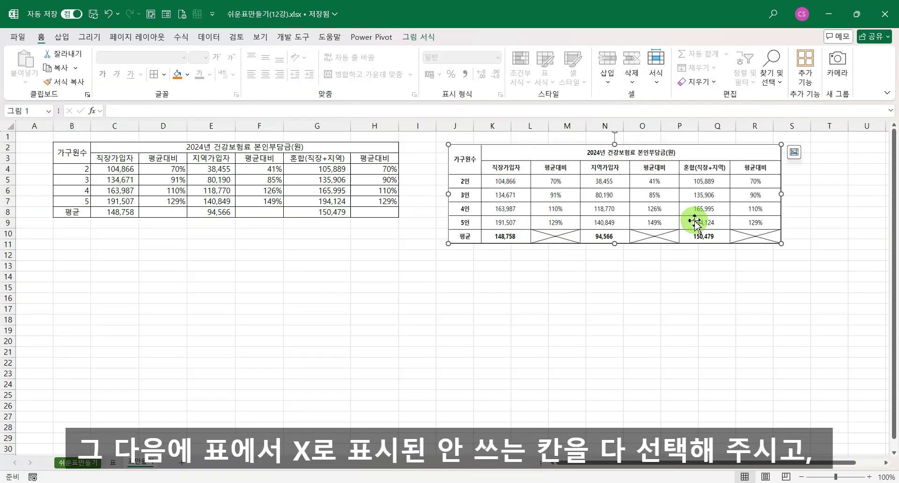
- Cross out the unused cells D8, F8 and H8 with both diagonal borders
{"action": "left_click", "coordinate": [163, 212]}
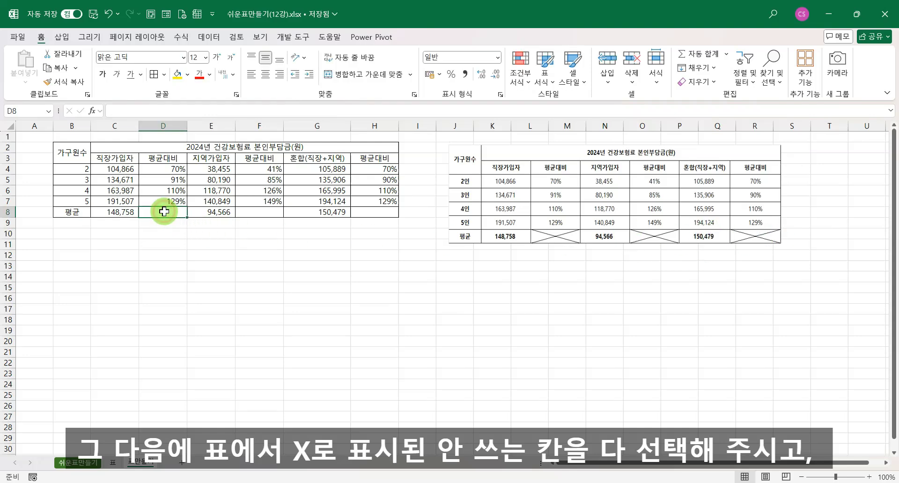
{"action": "left_click", "coordinate": [258, 210], "text": "ctrl"}
{"action": "left_click", "coordinate": [371, 214], "text": "ctrl"}
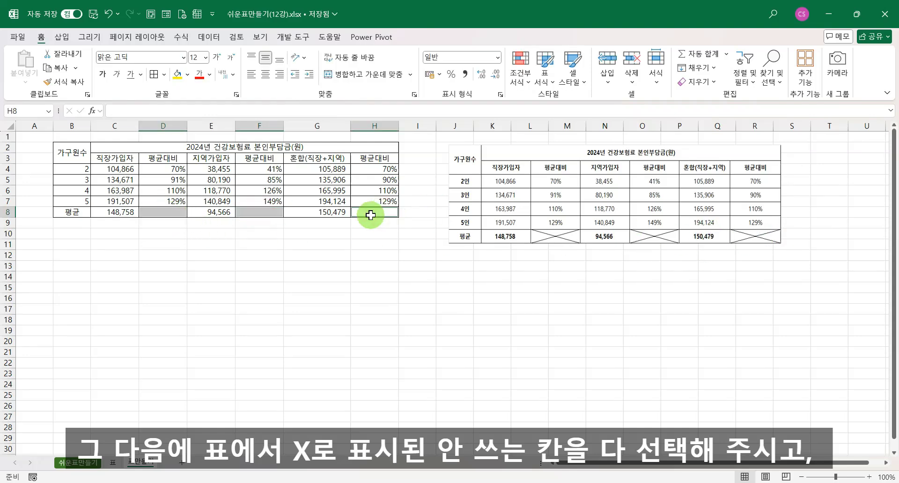
{"action": "key", "text": "ctrl+1"}
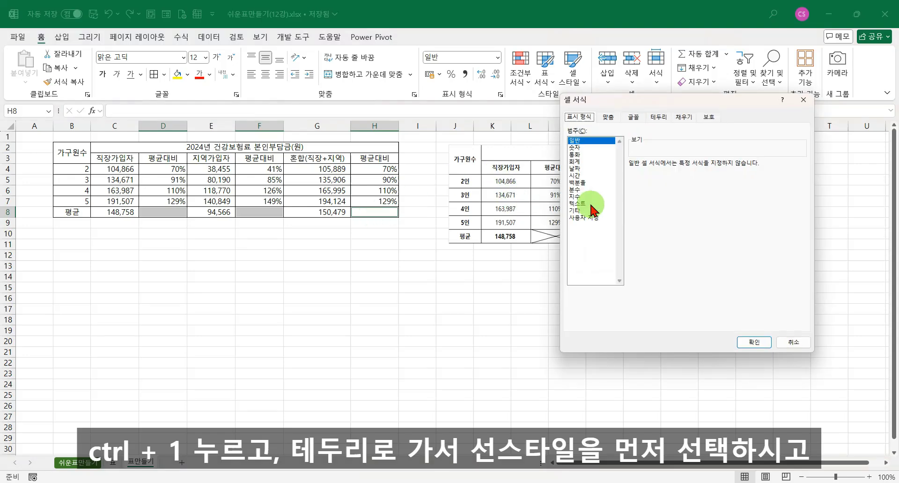
{"action": "left_click", "coordinate": [658, 116]}
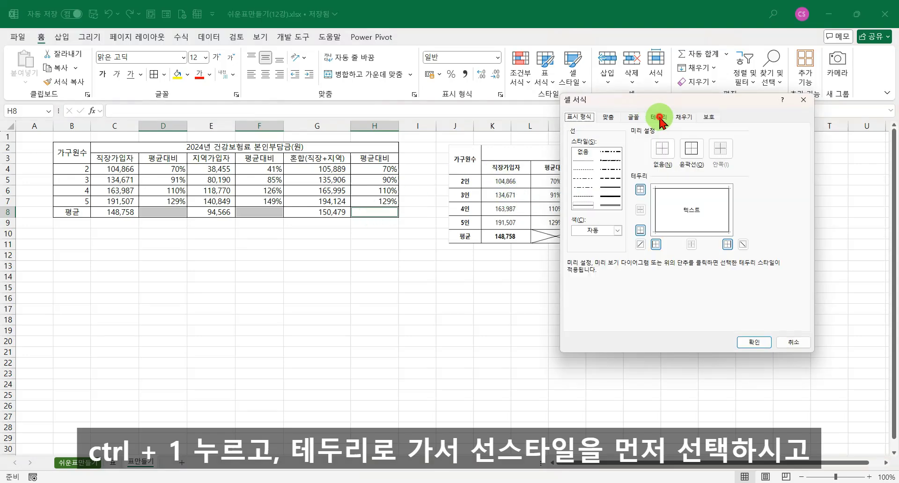
{"action": "left_click", "coordinate": [584, 206]}
{"action": "left_click", "coordinate": [667, 209]}
{"action": "left_click", "coordinate": [728, 236]}
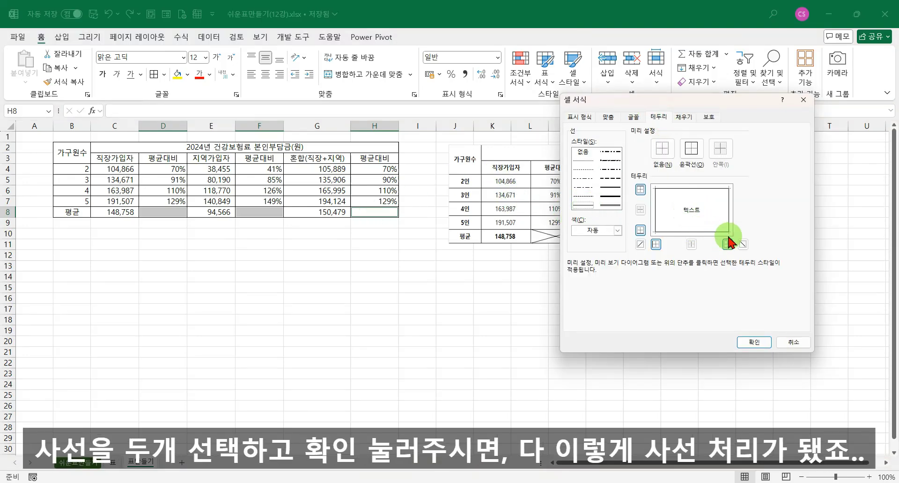
{"action": "left_click", "coordinate": [691, 209]}
{"action": "left_click", "coordinate": [742, 244]}
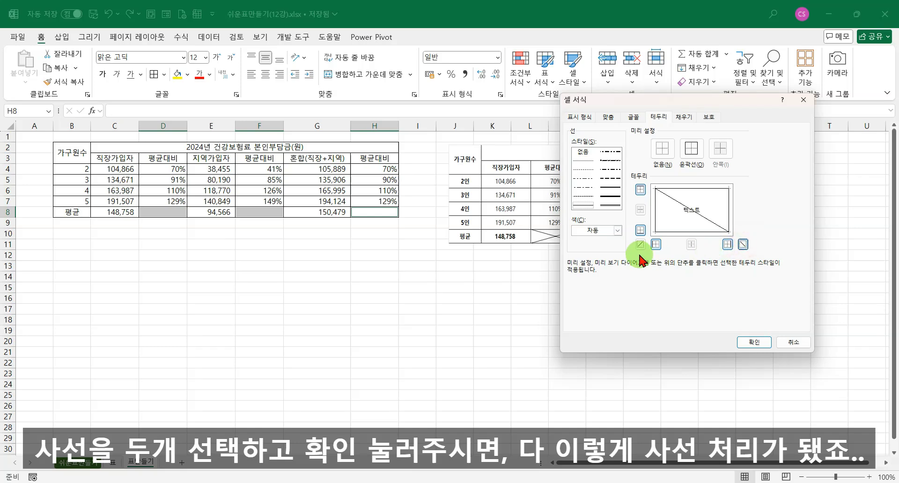
{"action": "left_click", "coordinate": [753, 342]}
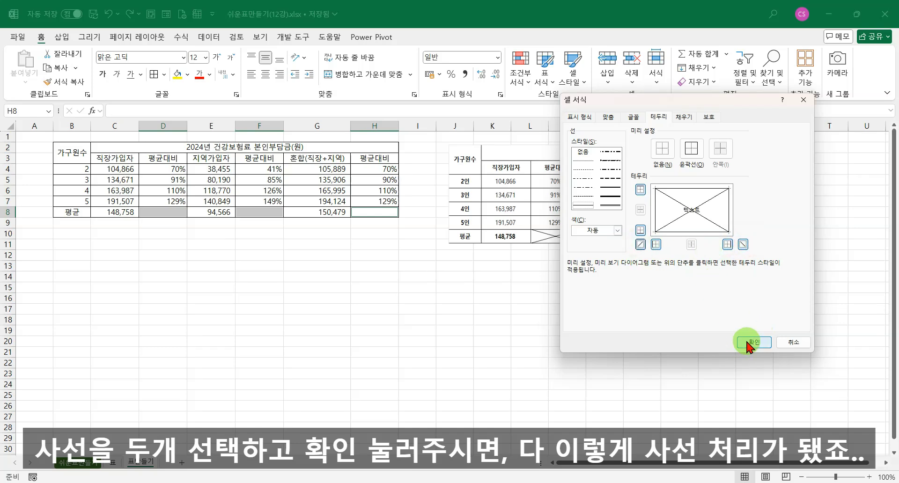
{"action": "left_click", "coordinate": [372, 276]}
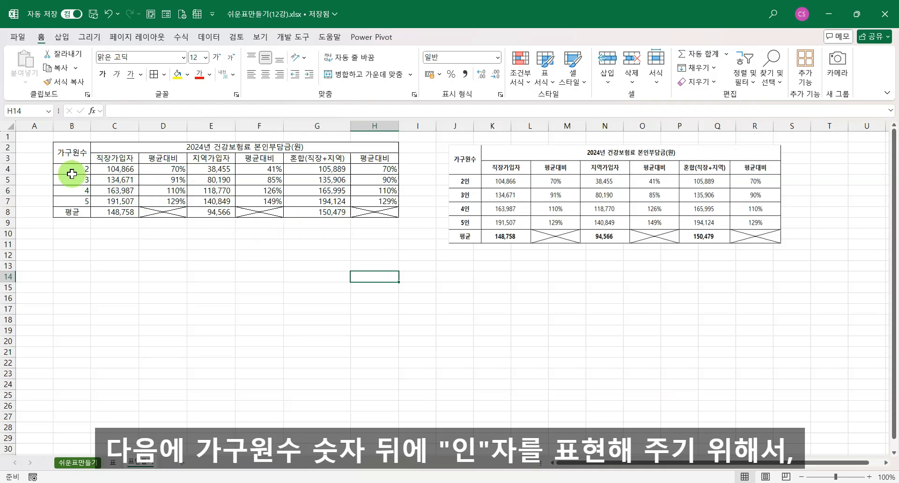
- Apply the custom number format G/표준"인" to the household sizes in B4:B7
{"action": "left_click_drag", "start_coordinate": [72, 174], "coordinate": [77, 196]}
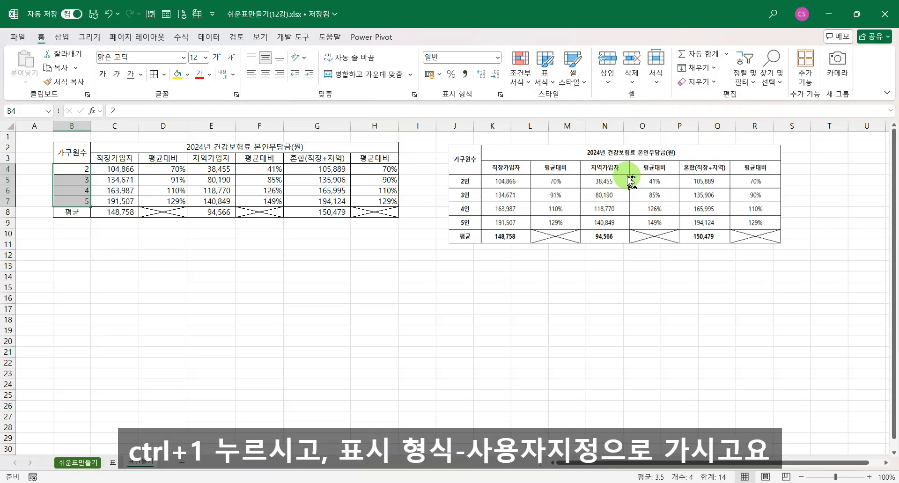
{"action": "key", "text": "ctrl+1"}
{"action": "left_click", "coordinate": [579, 117]}
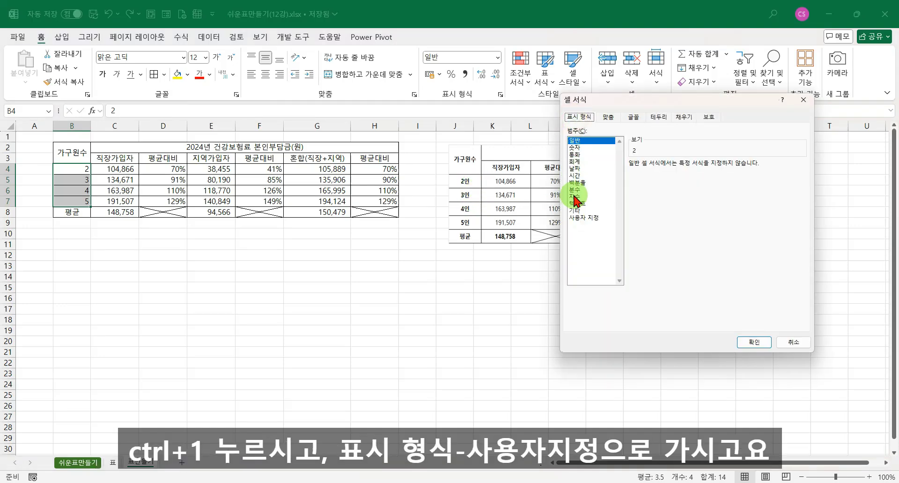
{"action": "left_click", "coordinate": [584, 218]}
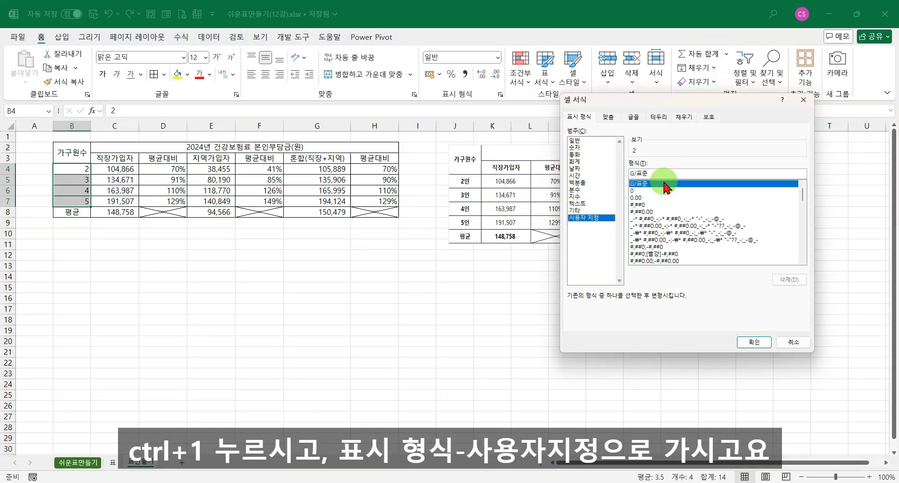
{"action": "type", "text": "\"인"}
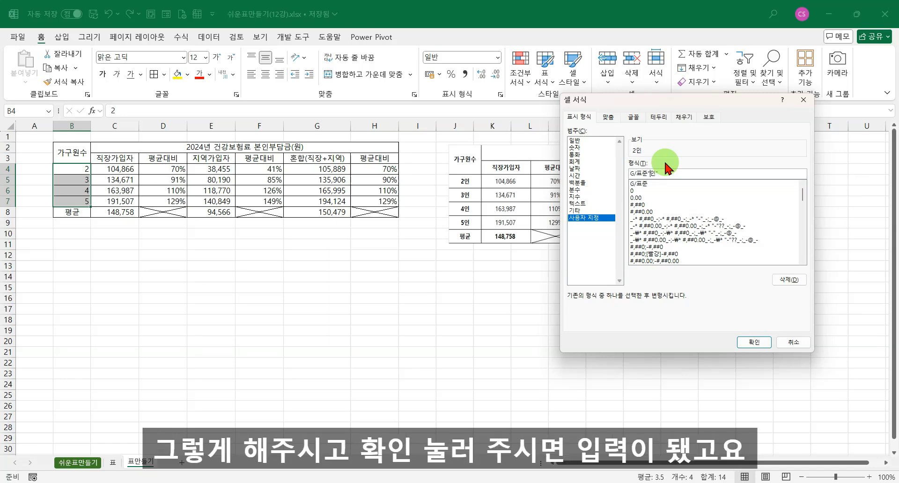
{"action": "left_click", "coordinate": [754, 341]}
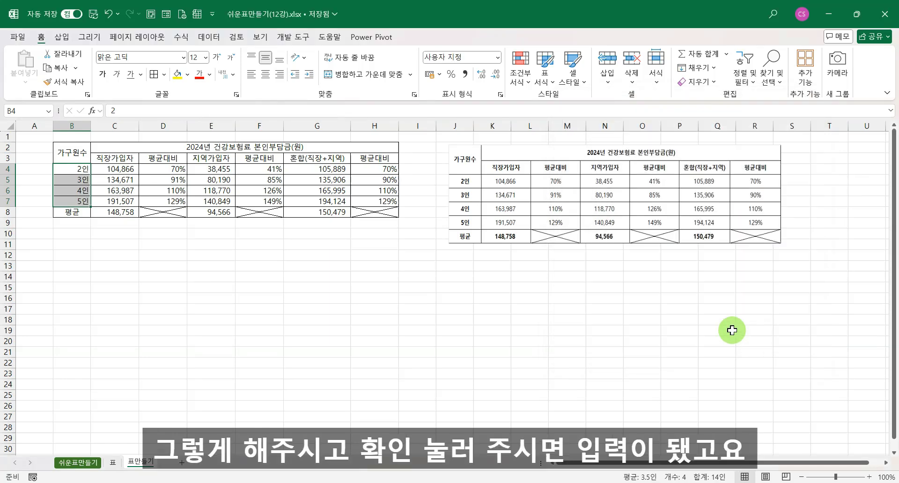
{"action": "left_click", "coordinate": [163, 341]}
- Check the underlying value of B4 behind its custom number format
{"action": "left_click", "coordinate": [62, 172]}
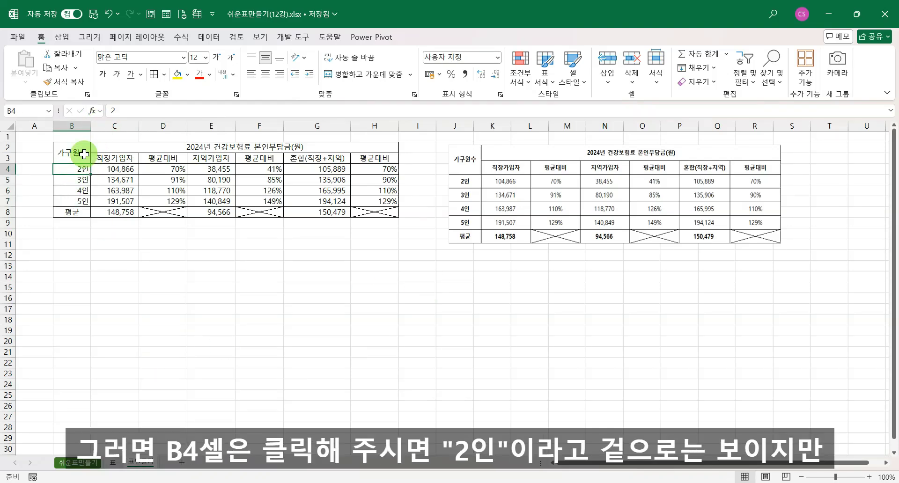
{"action": "left_click", "coordinate": [122, 112]}
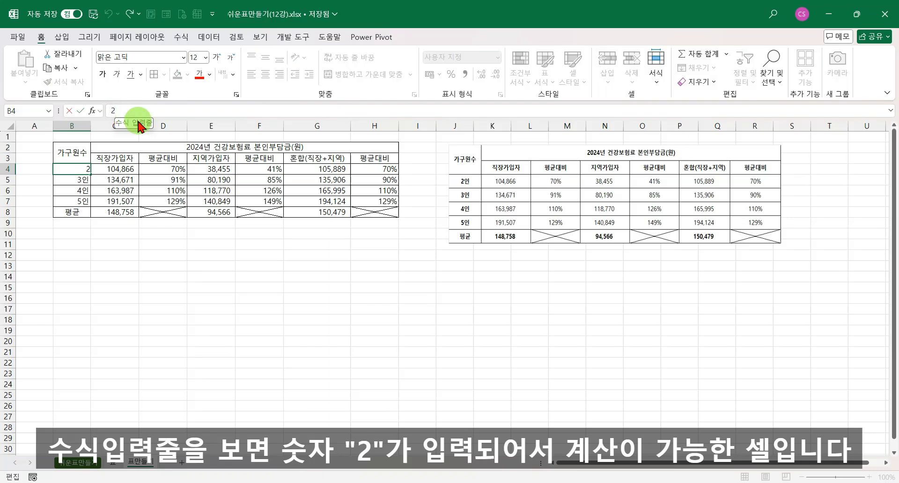
{"action": "left_click", "coordinate": [28, 202]}
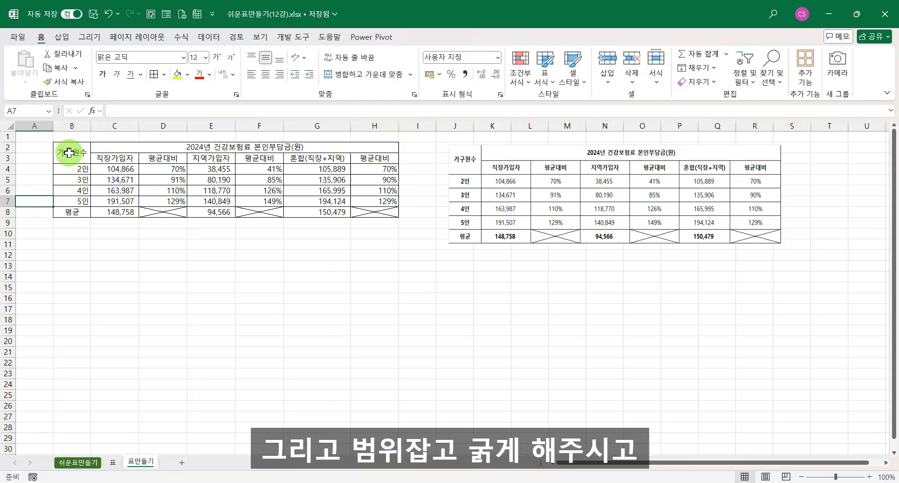
- Bold the header cells B2:H3 and slightly increase the height of rows 2 to 8
{"action": "left_click_drag", "start_coordinate": [68, 151], "coordinate": [185, 157]}
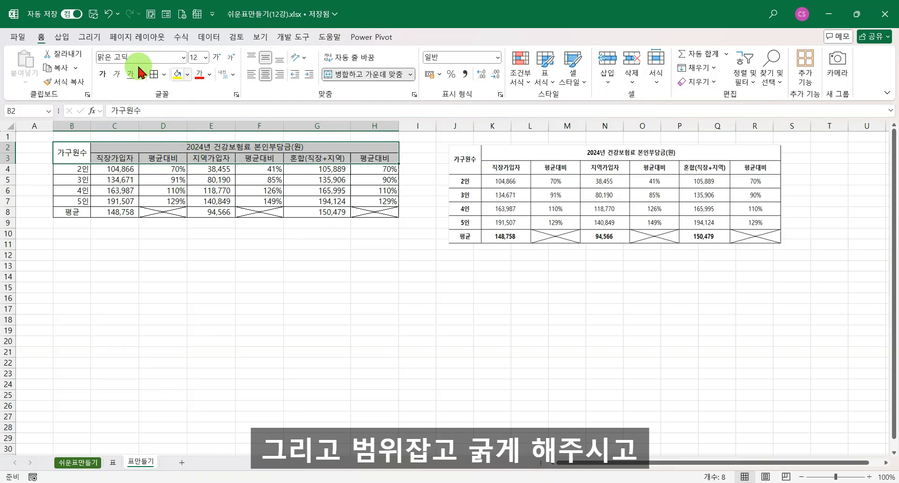
{"action": "left_click", "coordinate": [104, 75]}
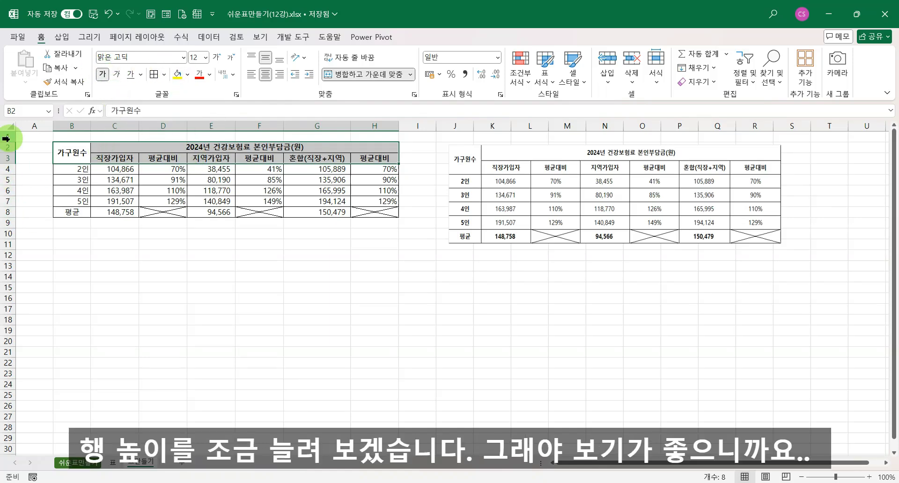
{"action": "left_click_drag", "start_coordinate": [5, 148], "coordinate": [24, 213]}
{"action": "left_click_drag", "start_coordinate": [10, 153], "coordinate": [11, 157]}
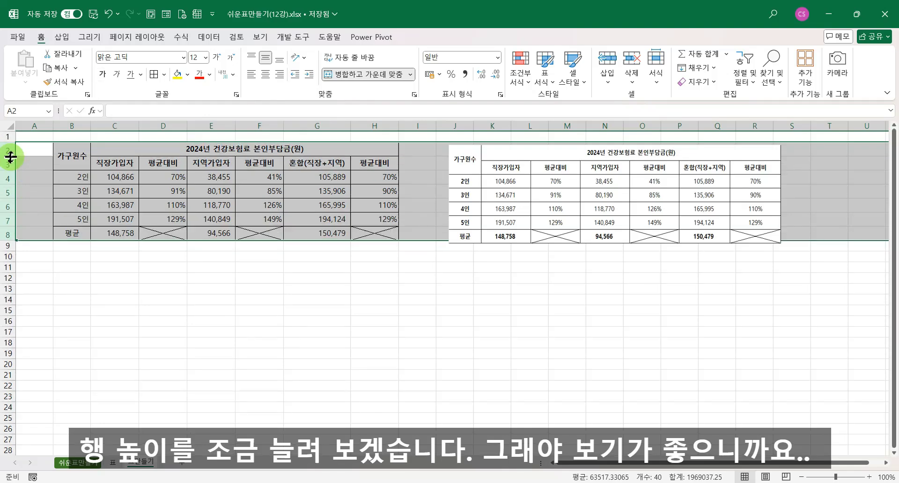
{"action": "left_click", "coordinate": [196, 295]}
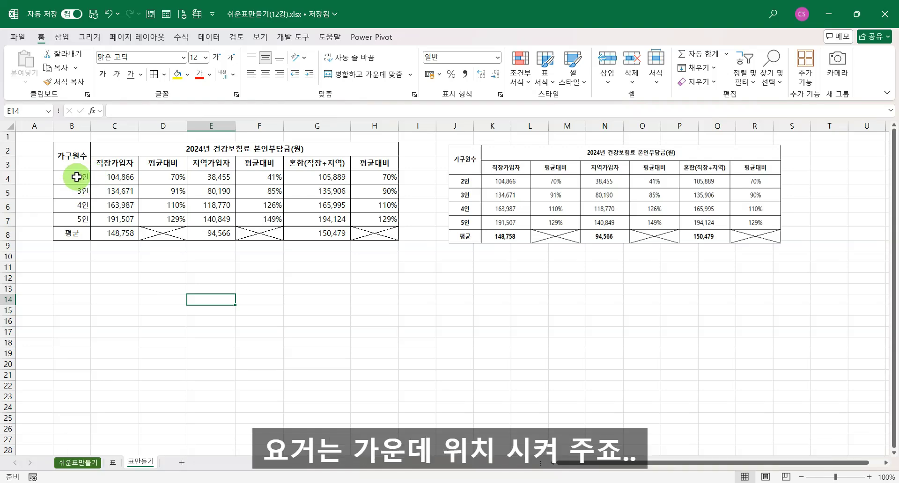
- Center the household sizes in B4:B7 horizontally
{"action": "left_click_drag", "start_coordinate": [88, 174], "coordinate": [78, 220]}
{"action": "left_click", "coordinate": [265, 74]}
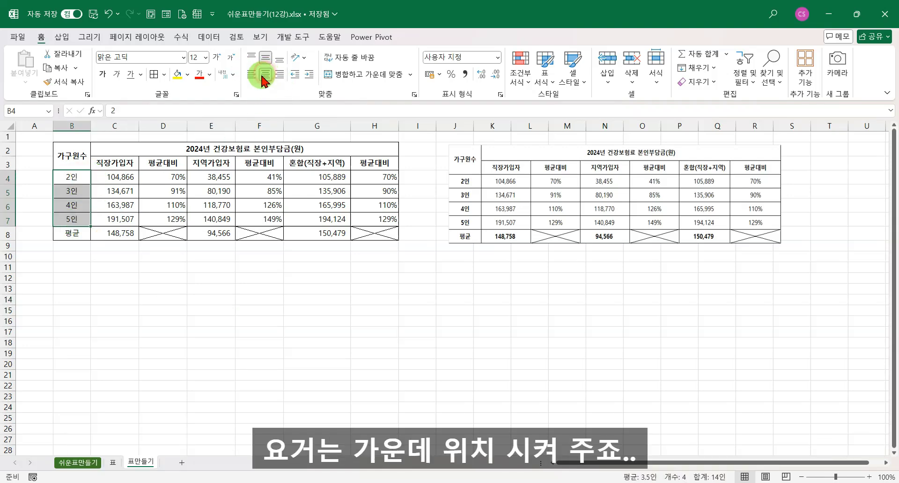
{"action": "left_click", "coordinate": [85, 265]}
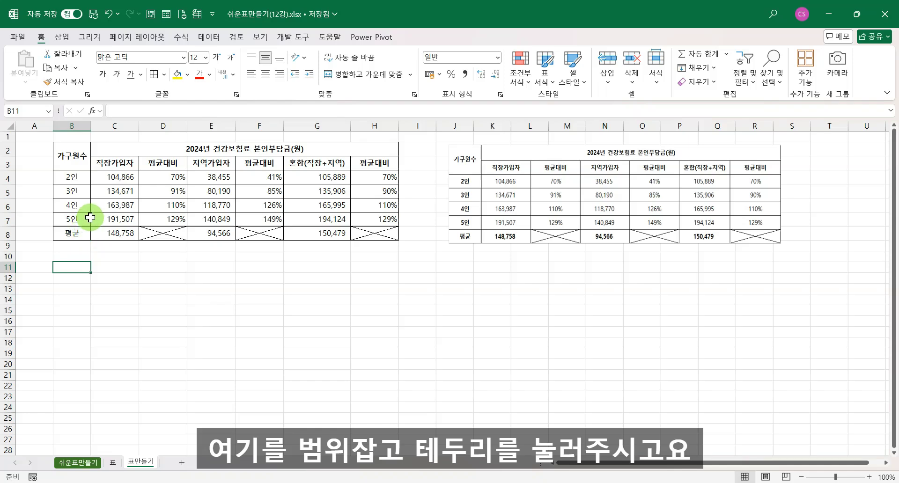
- Apply the top and double bottom border (위쪽/아래쪽 이중 테두리) to the header range B2:H3
{"action": "left_click_drag", "start_coordinate": [94, 156], "coordinate": [196, 155]}
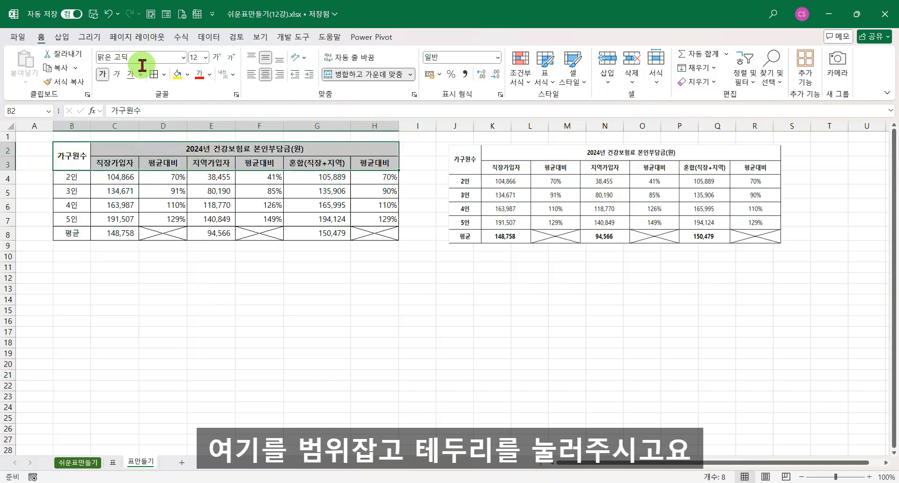
{"action": "left_click", "coordinate": [164, 75]}
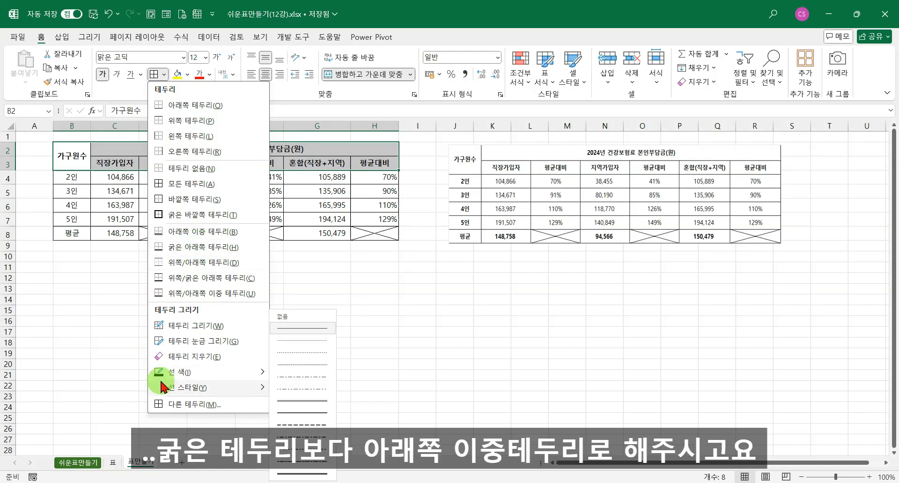
{"action": "left_click", "coordinate": [189, 294]}
{"action": "left_click", "coordinate": [213, 287]}
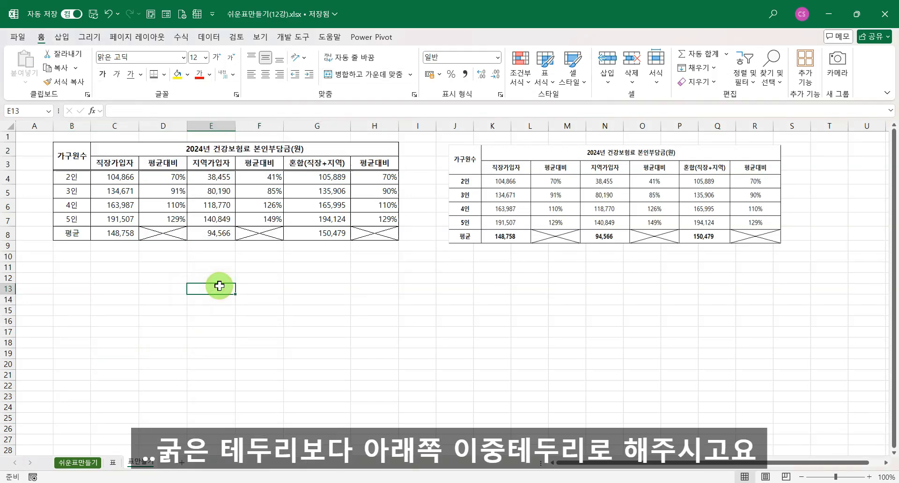
- Set the top border of the average row B8:H8 to a double line
{"action": "left_click_drag", "start_coordinate": [75, 233], "coordinate": [396, 232]}
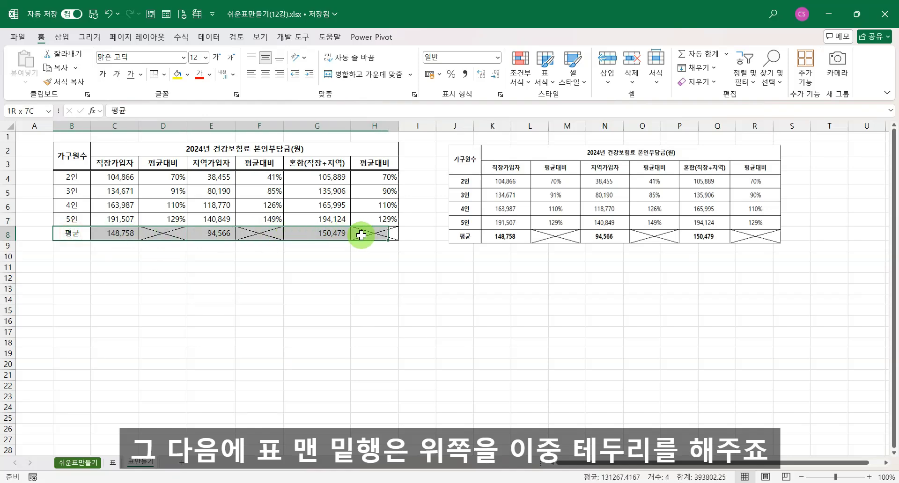
{"action": "left_click", "coordinate": [163, 74]}
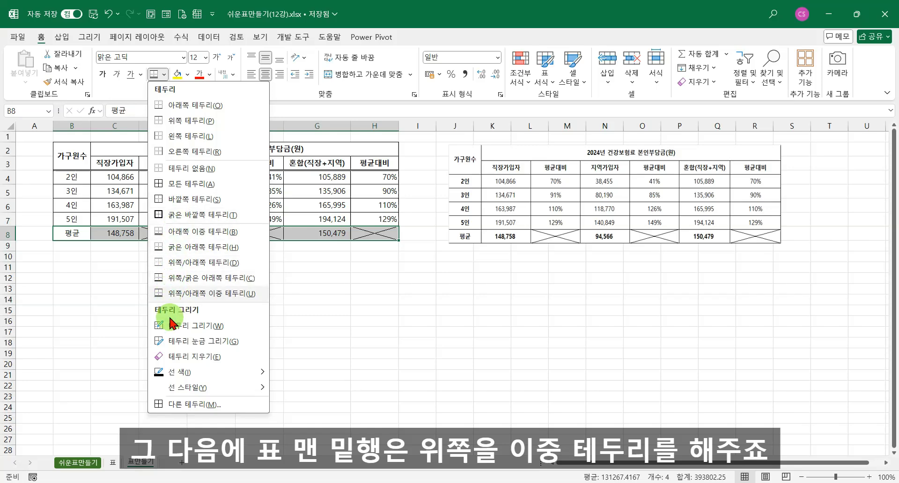
{"action": "mouse_move", "coordinate": [179, 376]}
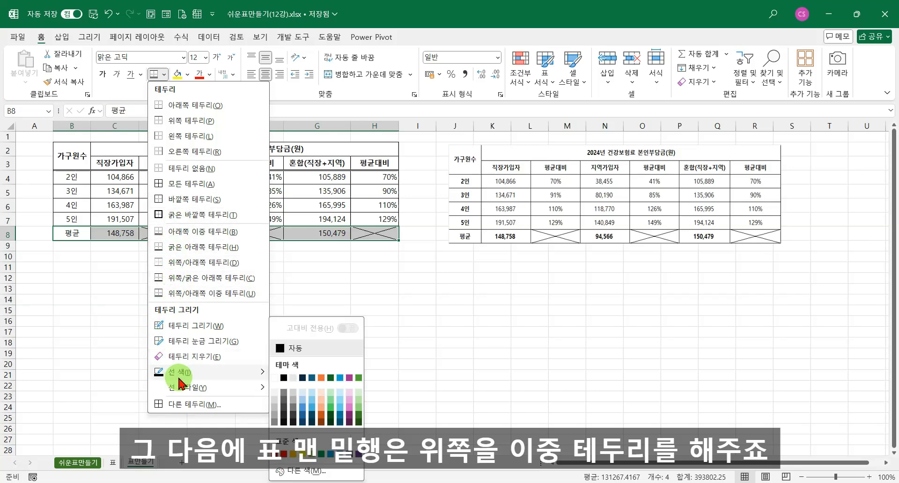
{"action": "left_click", "coordinate": [182, 404]}
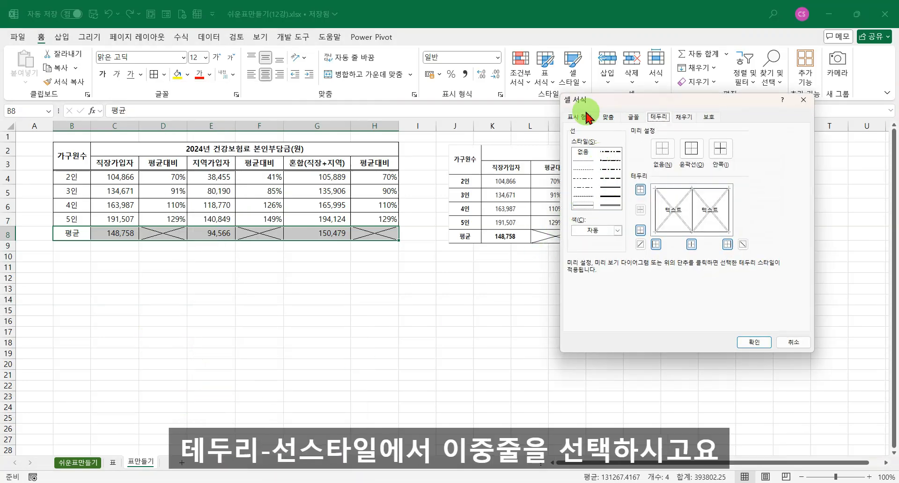
{"action": "left_click", "coordinate": [617, 205]}
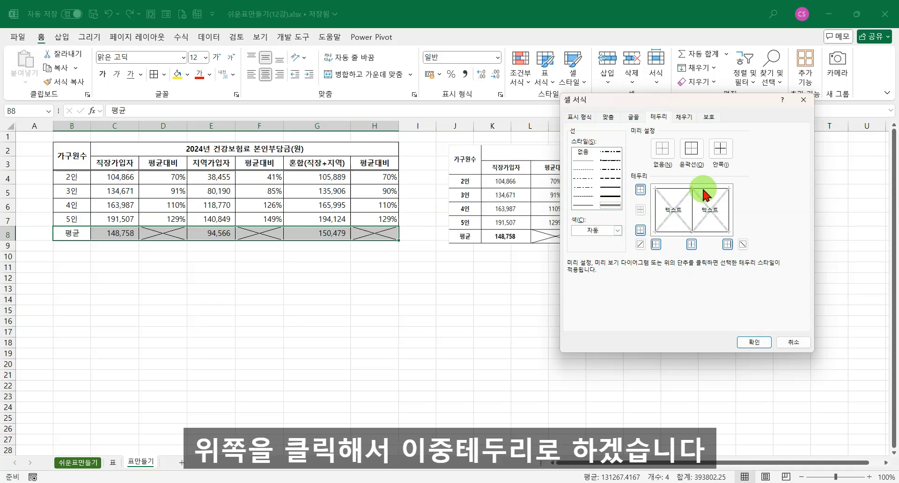
{"action": "left_click", "coordinate": [754, 341]}
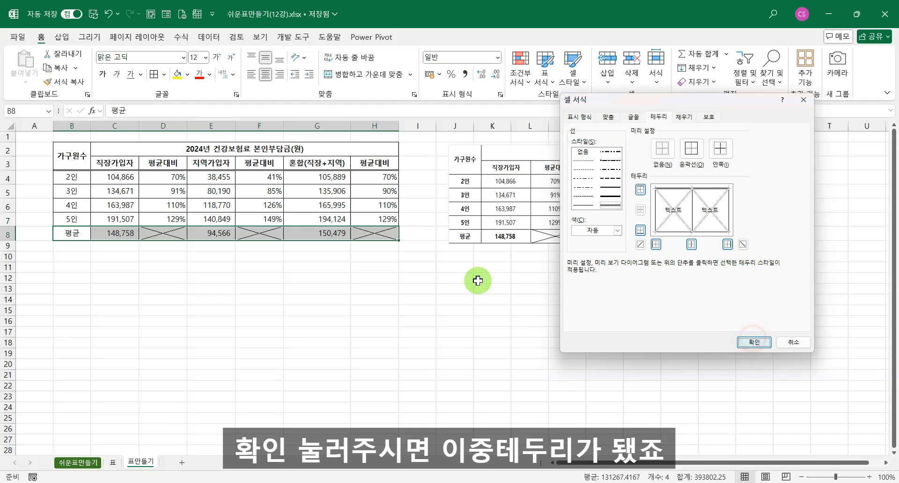
{"action": "left_click", "coordinate": [321, 273]}
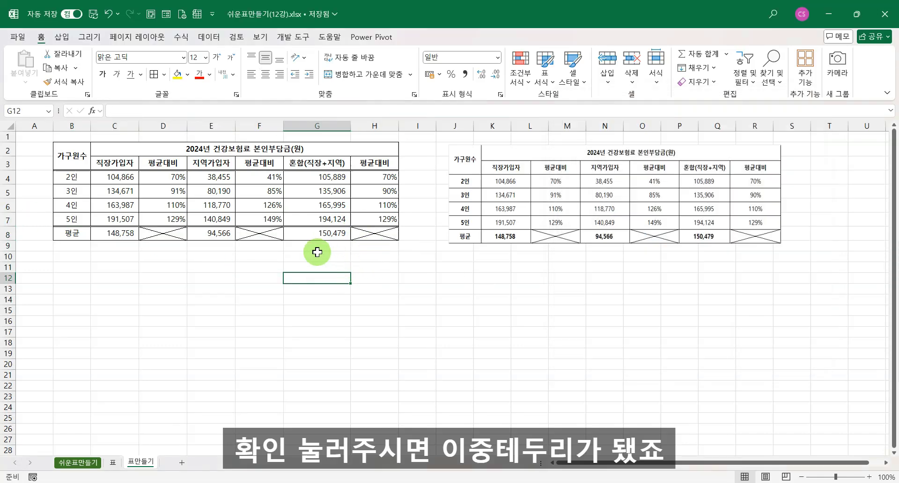